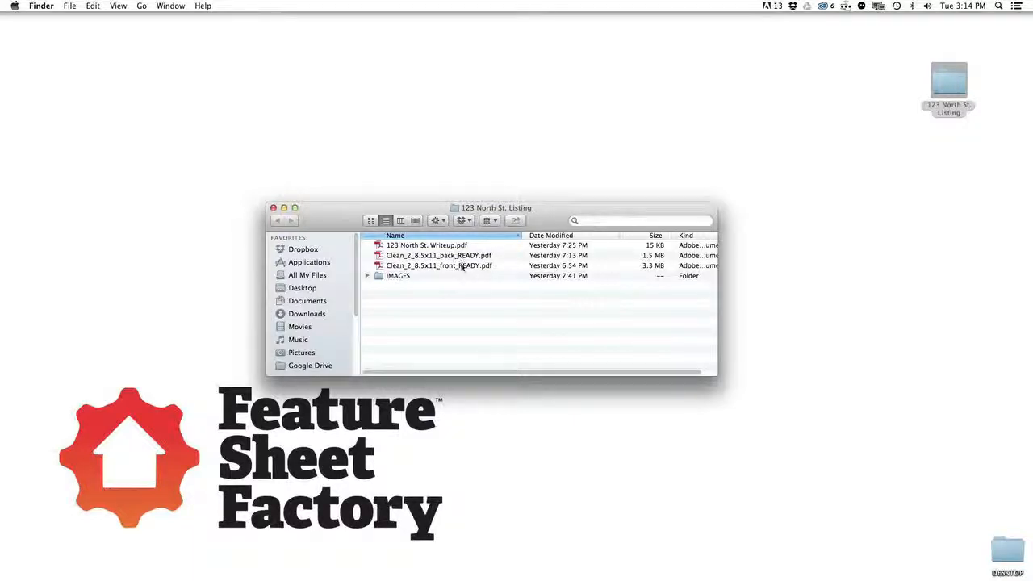
# Step: Open Clean_2_8.5x11_front_READY.pdf with Adobe Reader from the Finder context menu
pyautogui.click(446, 269)
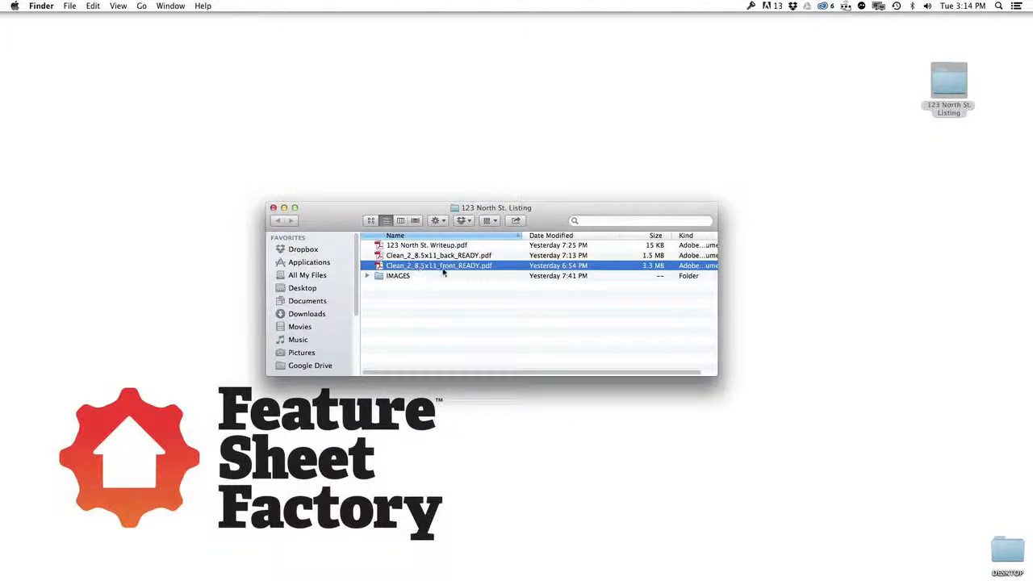
pyautogui.rightClick(442, 269)
pyautogui.moveTo(501, 284)
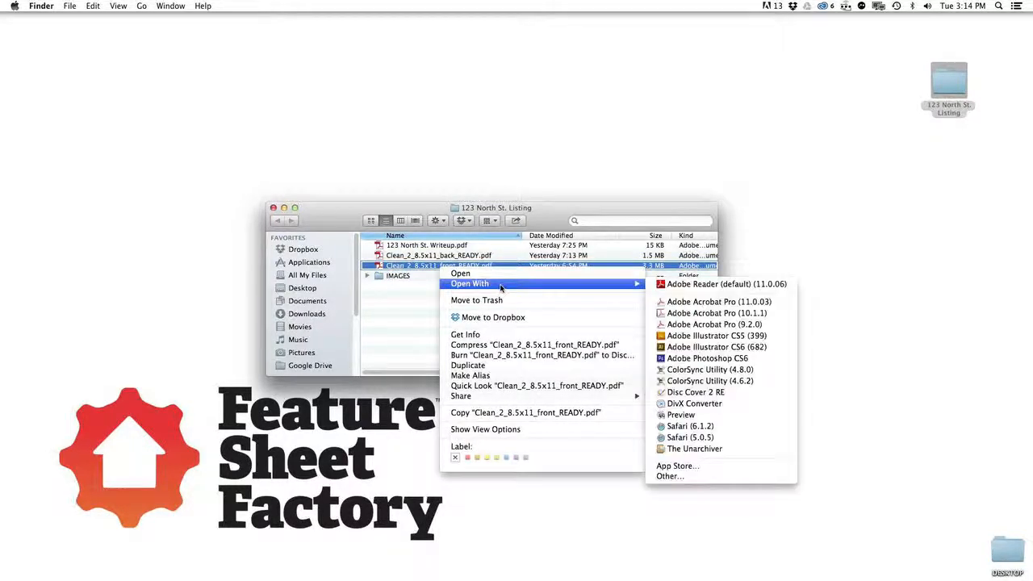
pyautogui.click(716, 284)
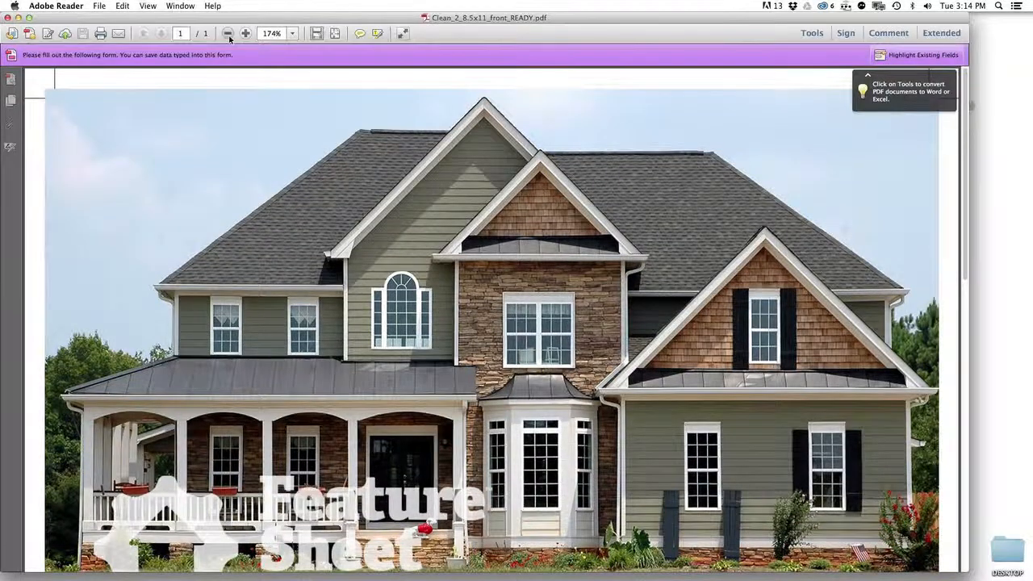
# Step: Zoom out to 73.1% so the whole flyer page fits in view
pyautogui.click(228, 35)
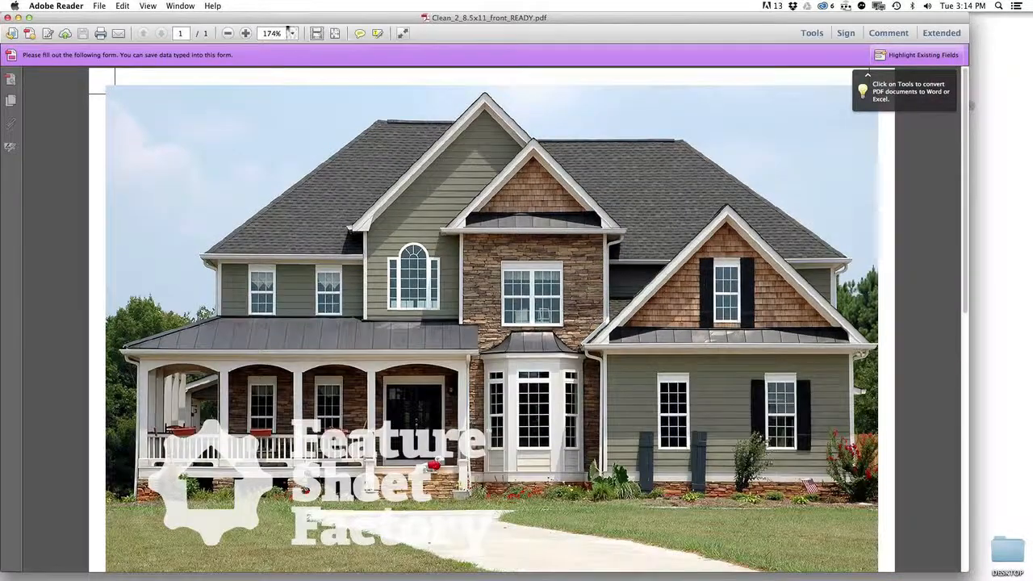
pyautogui.click(229, 34)
pyautogui.click(229, 33)
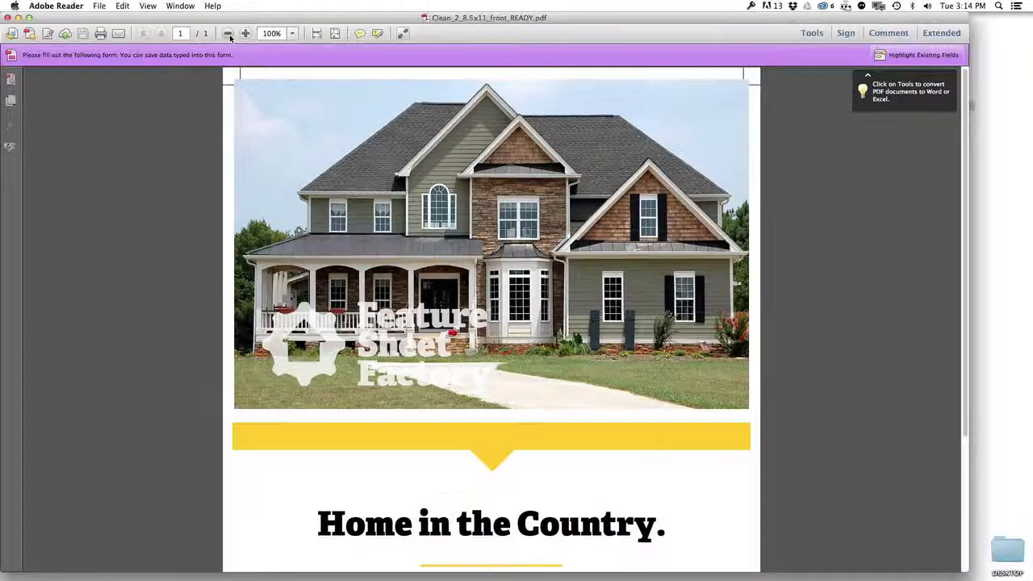
pyautogui.click(229, 34)
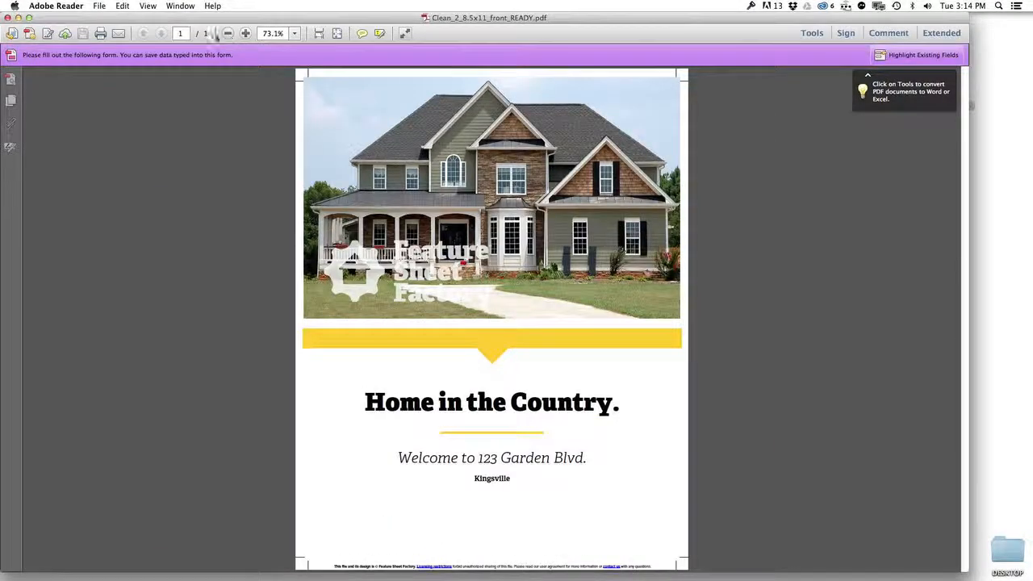
# Step: Toggle Highlight Existing Fields on and off to see which flyer areas are fillable
pyautogui.click(926, 56)
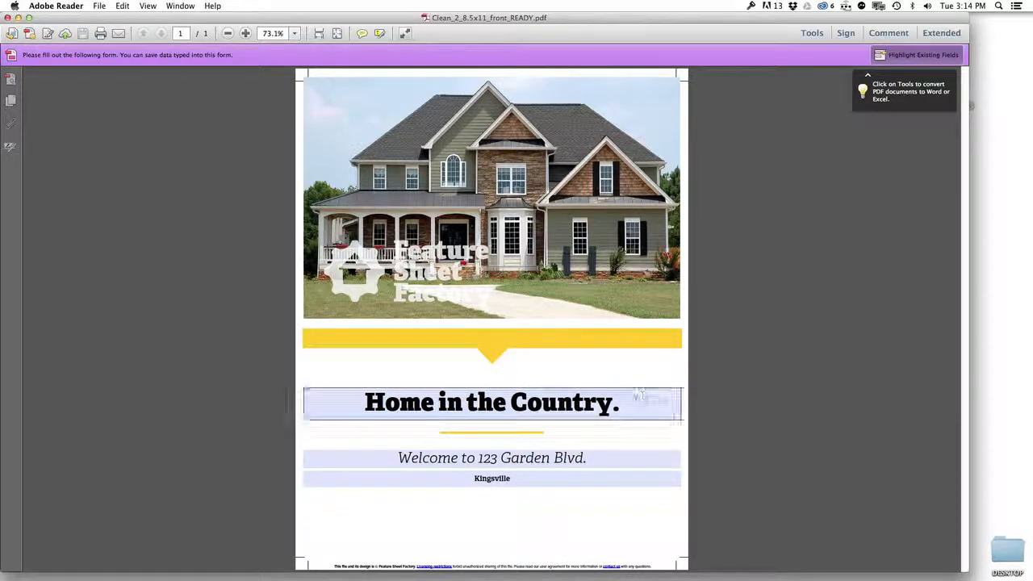
pyautogui.click(911, 55)
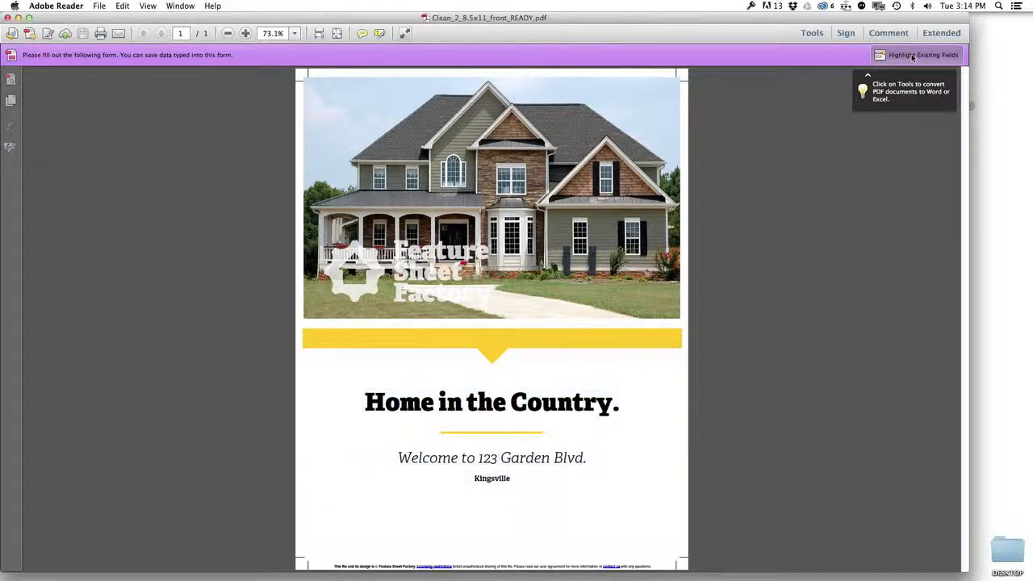
pyautogui.click(913, 56)
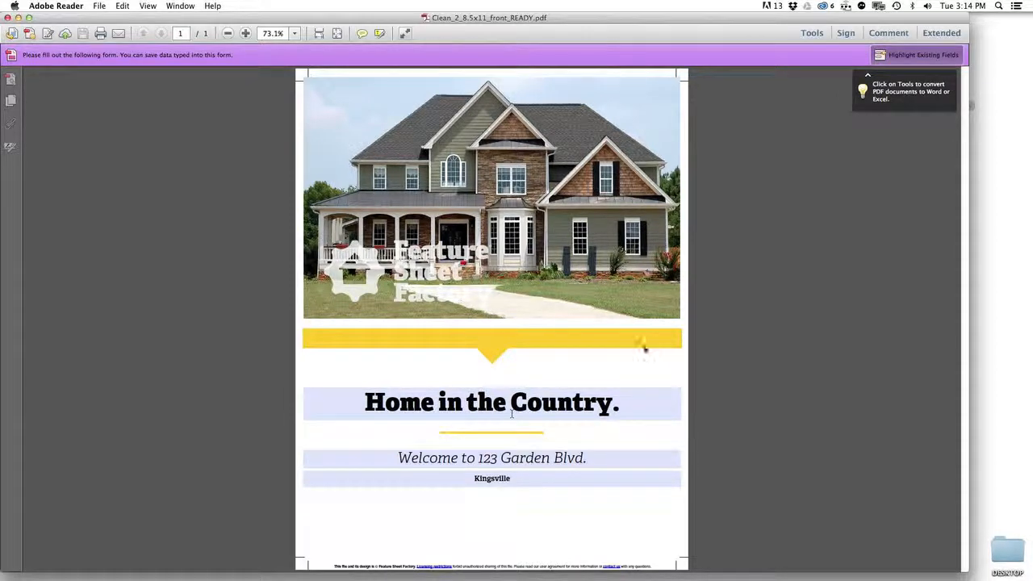
pyautogui.click(916, 56)
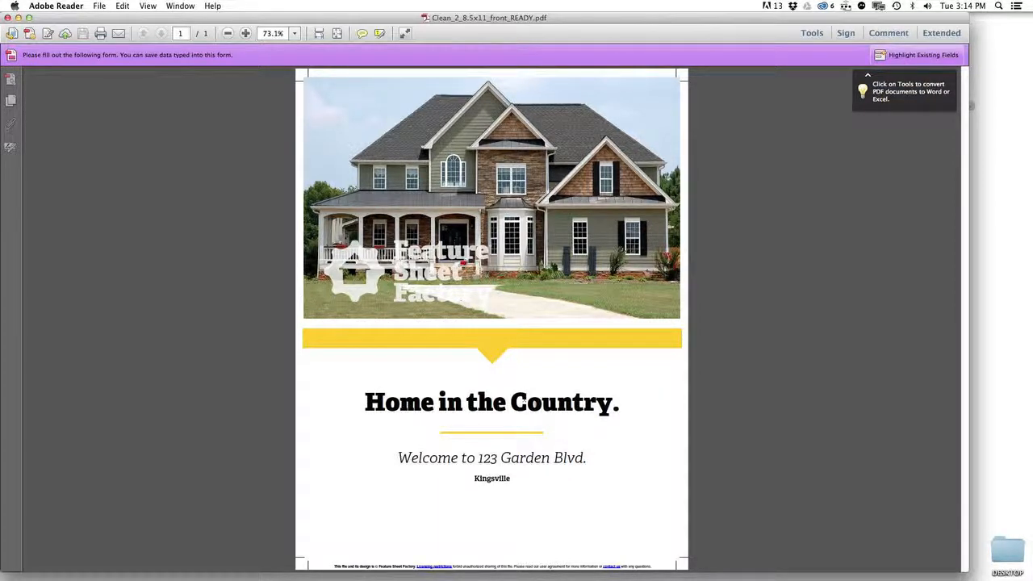
# Step: Replace 'ountry' with 'ity', 'Garden Blvd' with 'North St', and Kingsville with 'Queensville'
pyautogui.moveTo(526, 402); pyautogui.dragTo(612, 403)
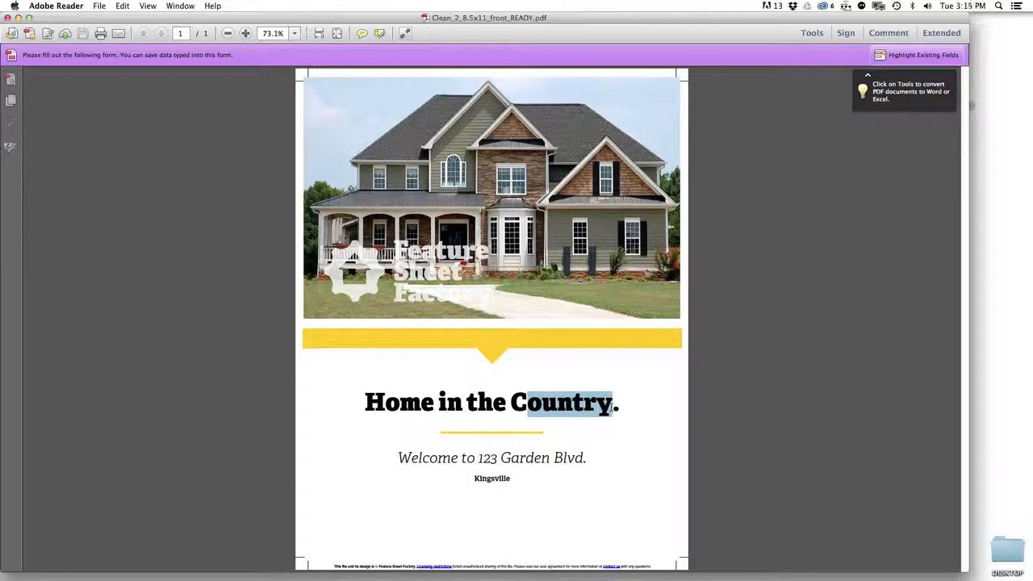
pyautogui.write('ity')
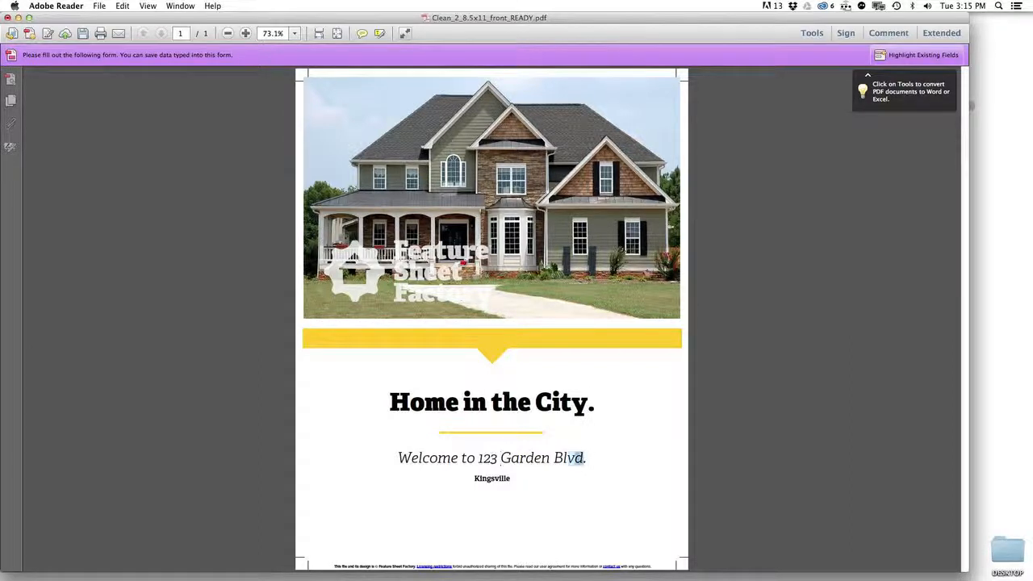
pyautogui.moveTo(584, 457); pyautogui.dragTo(500, 458)
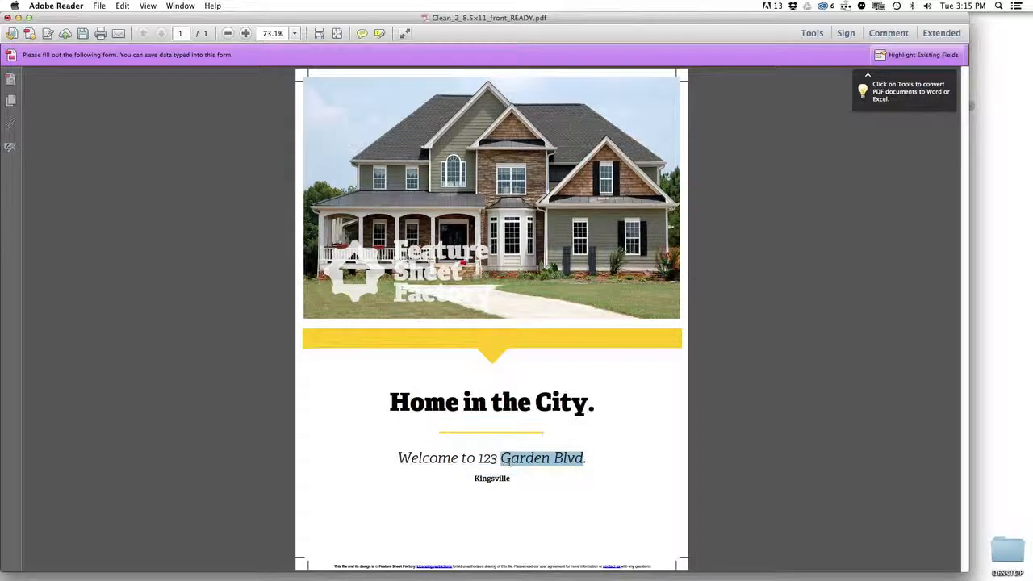
pyautogui.write('Nor')
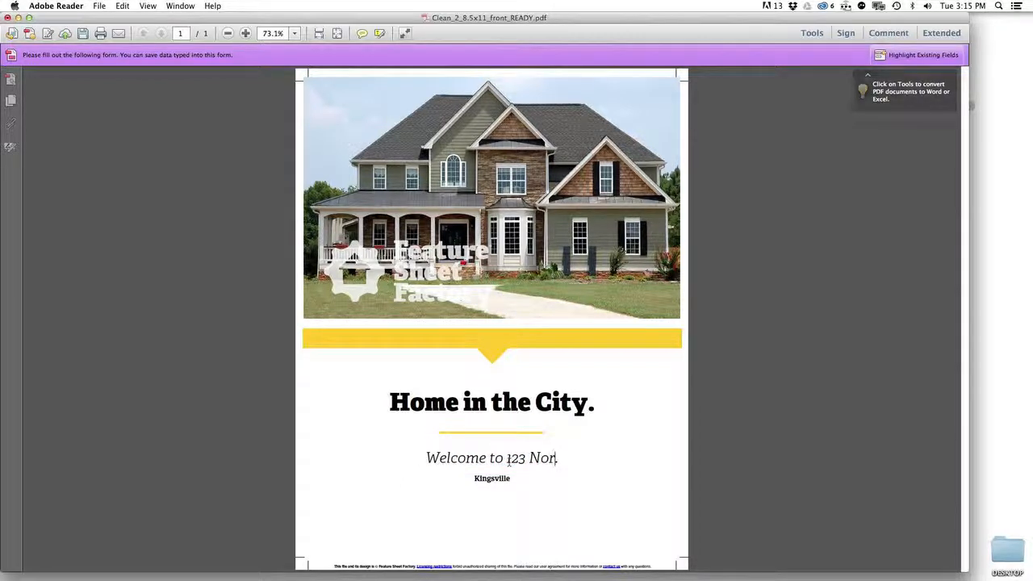
pyautogui.write('th St')
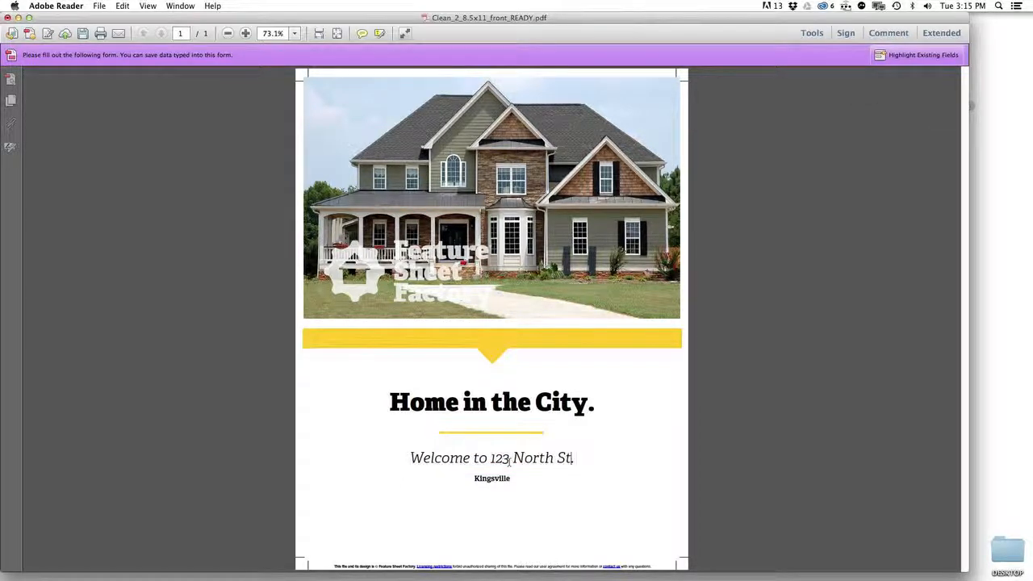
pyautogui.doubleClick(492, 478)
pyautogui.write('Queensville')
pyautogui.click(529, 483)
pyautogui.scroll(2, 494, 483)
pyautogui.scroll(4, 493, 483)
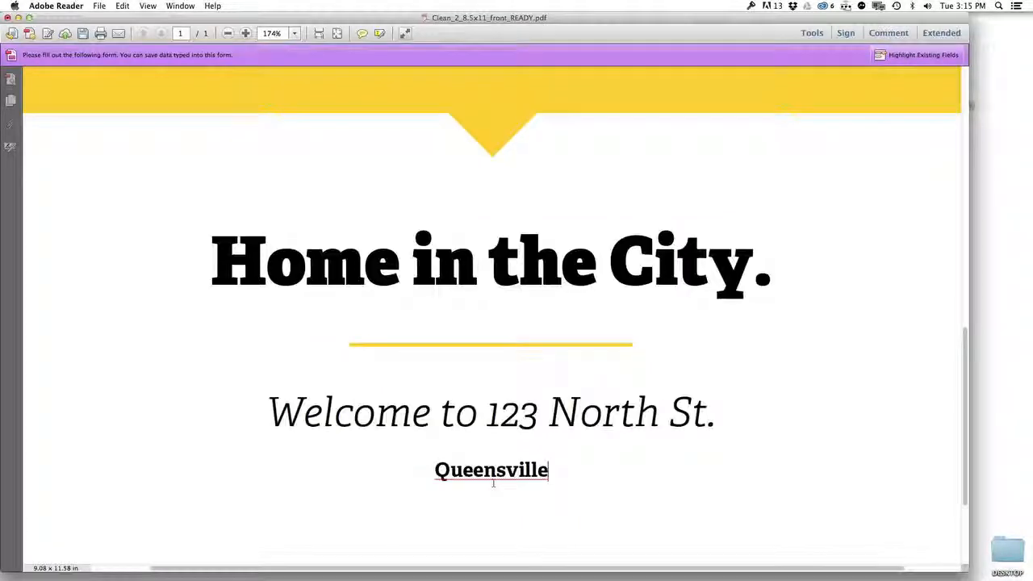
pyautogui.scroll(2, 490, 481)
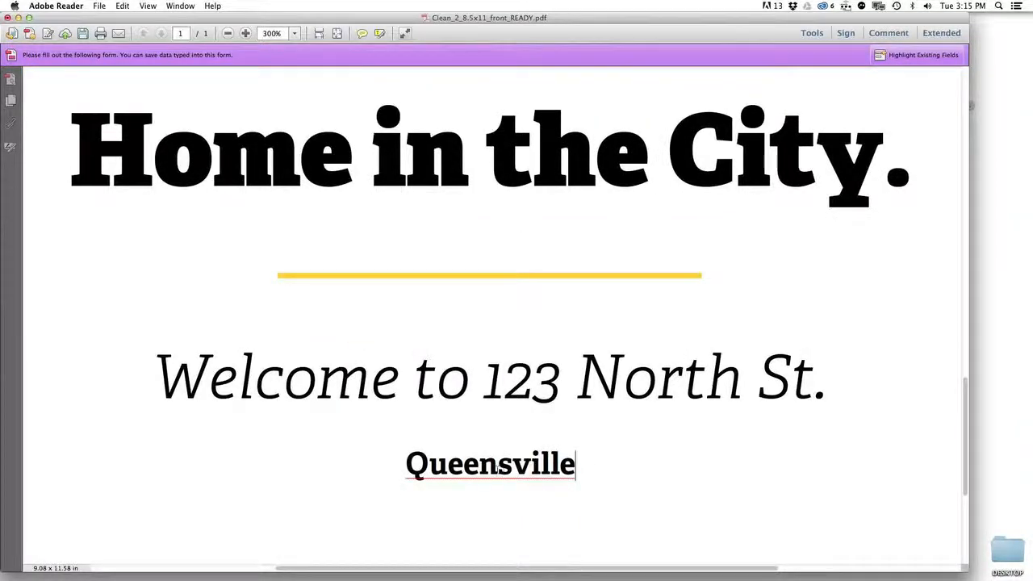
pyautogui.rightClick(496, 466)
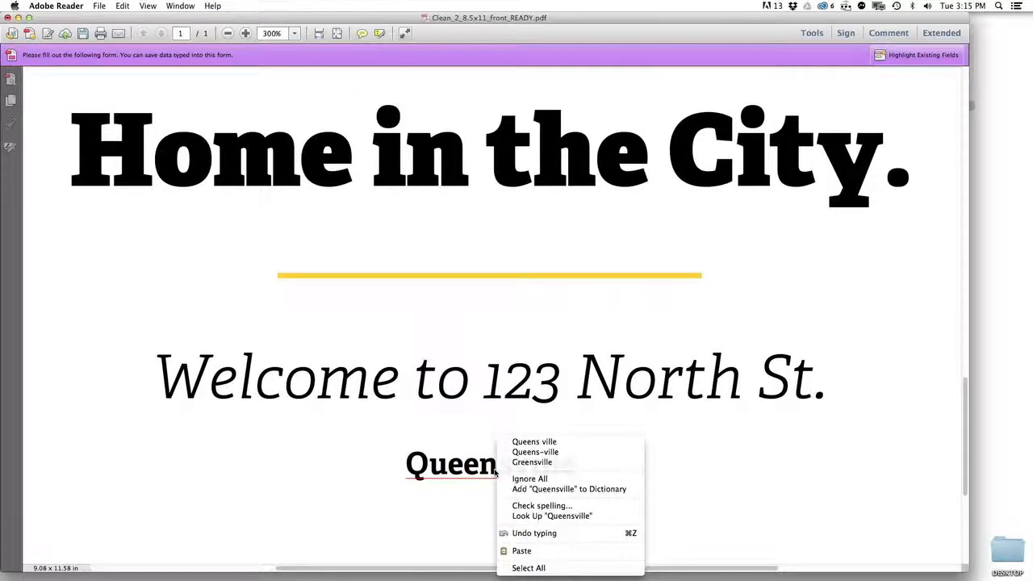
pyautogui.click(560, 441)
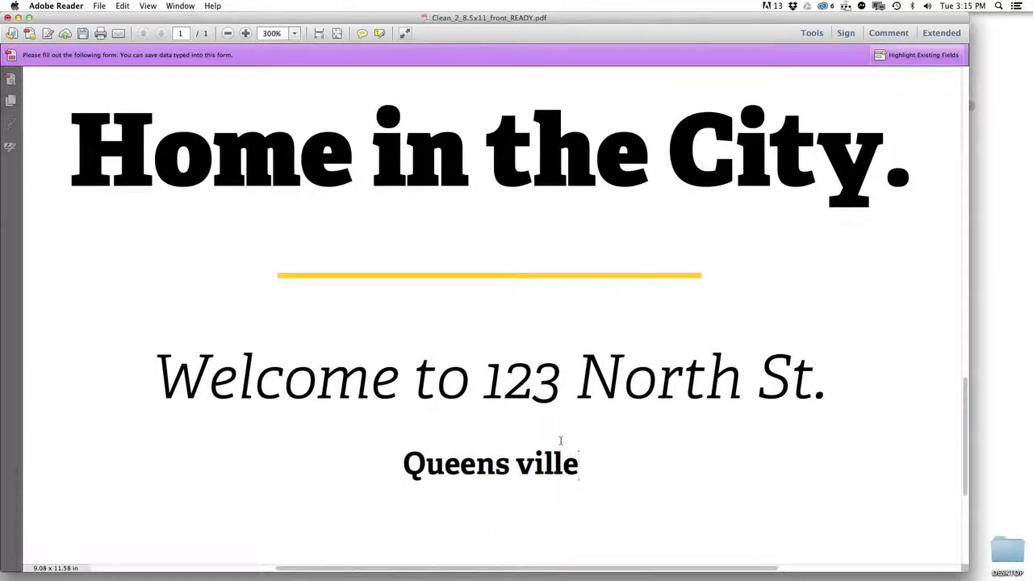
pyautogui.hotkey('alt', 'Left')
pyautogui.press('BackSpace')
pyautogui.scroll(-3, 564, 464)
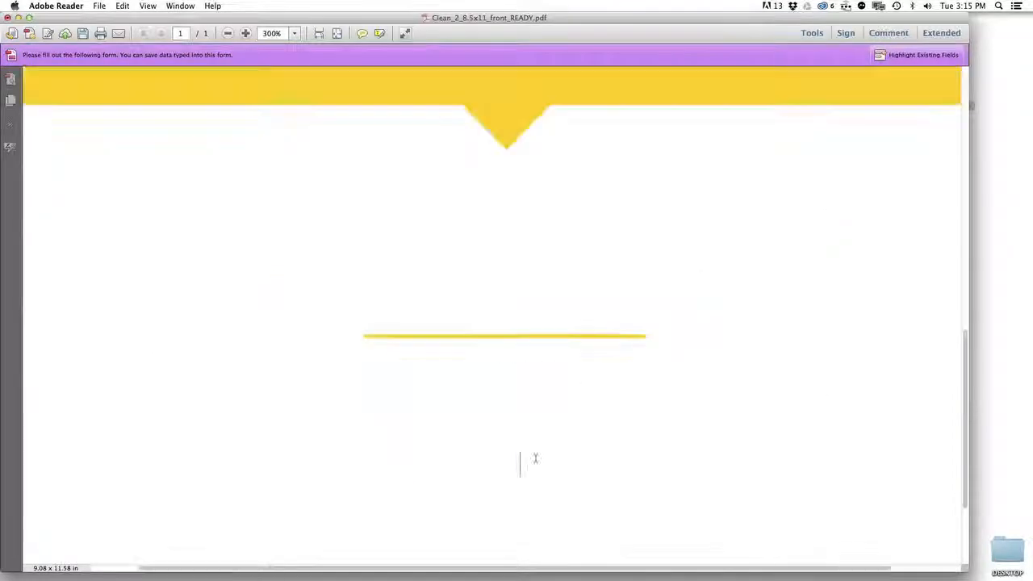
pyautogui.scroll(-3, 564, 464)
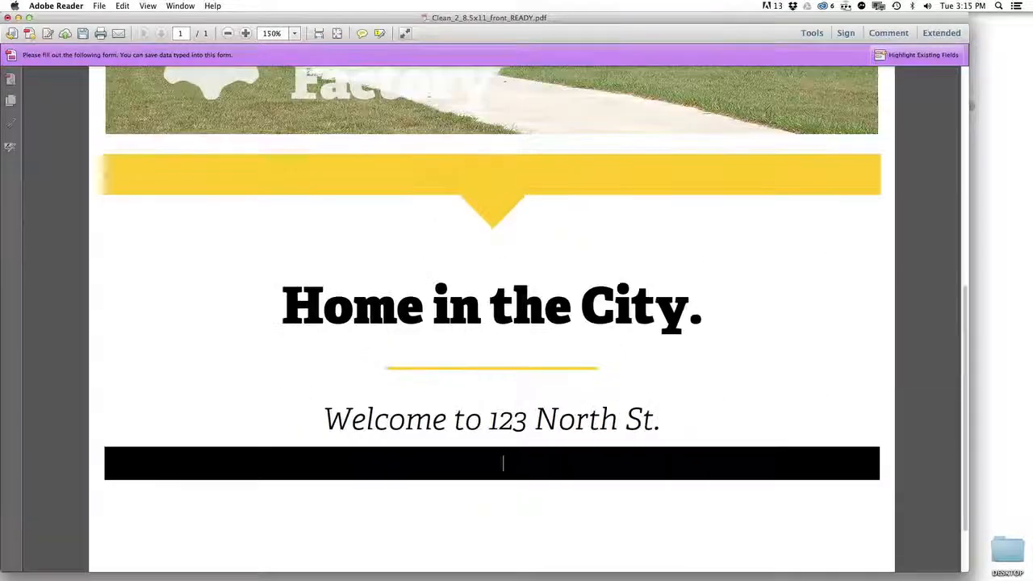
pyautogui.scroll(-1, 499, 464)
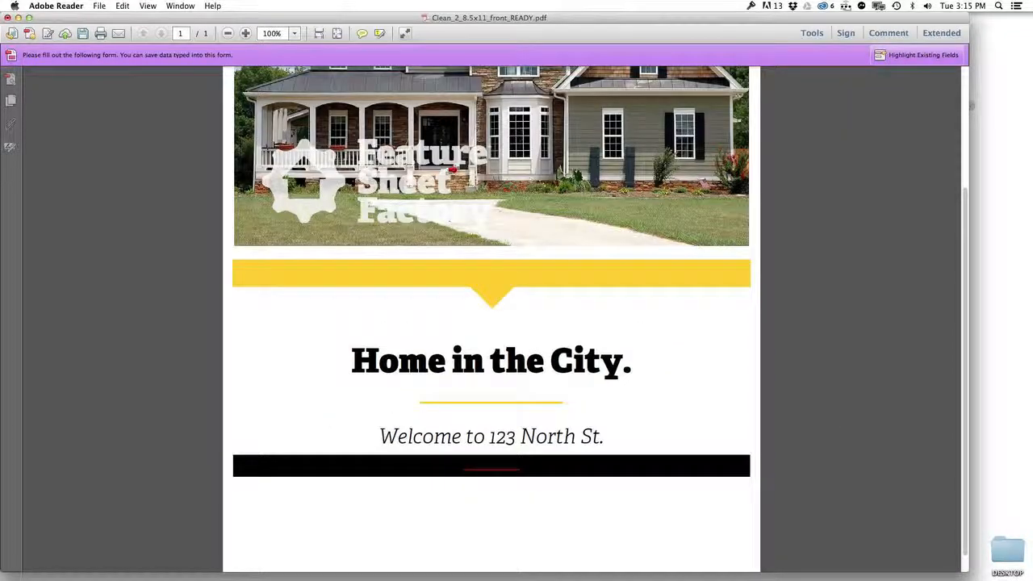
pyautogui.scroll(-1, 594, 487)
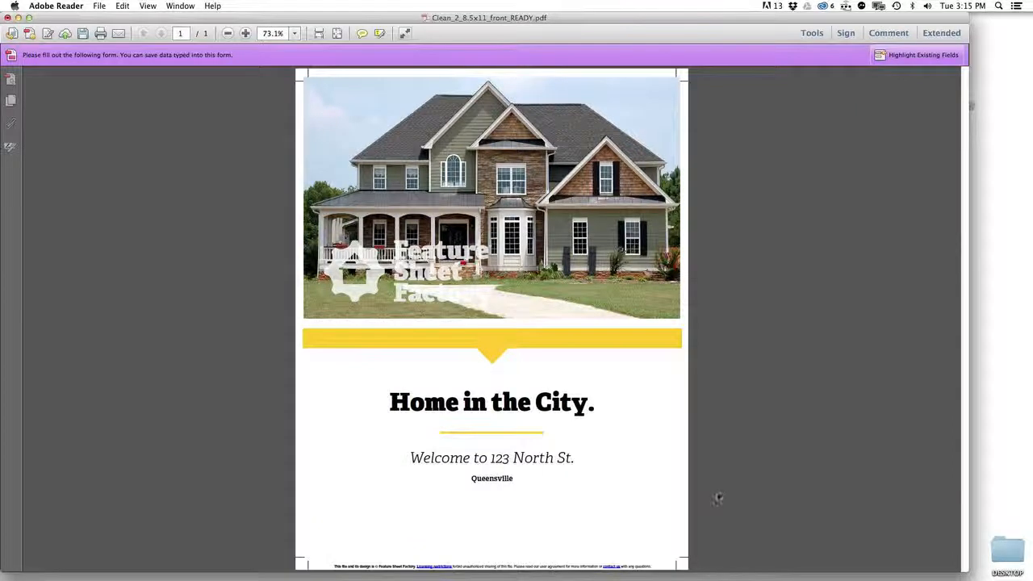
# Step: Load suburbs1.jpg from the IMAGES folder into the main photo field, then select the footer fine print
pyautogui.click(506, 261)
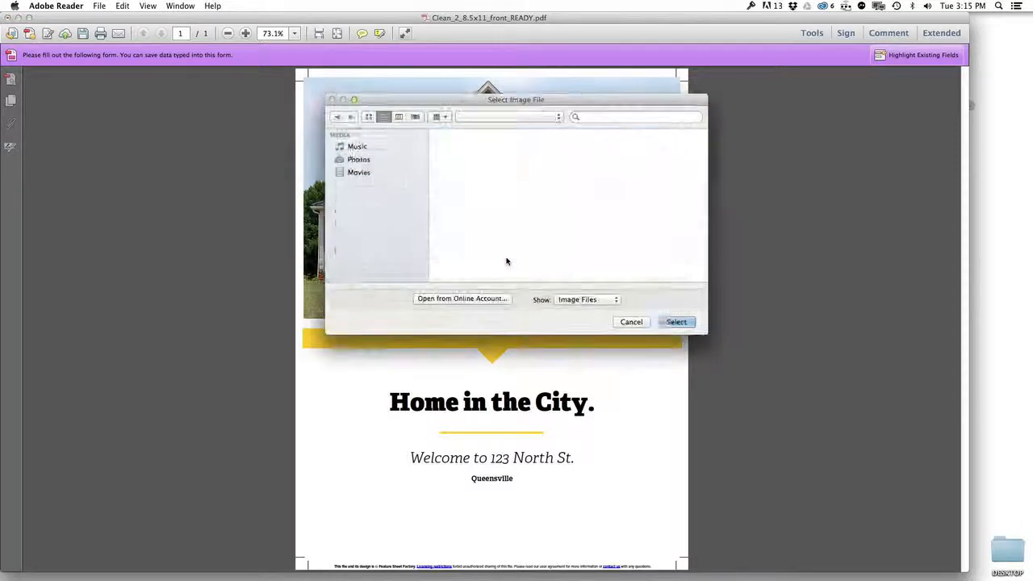
pyautogui.doubleClick(468, 173)
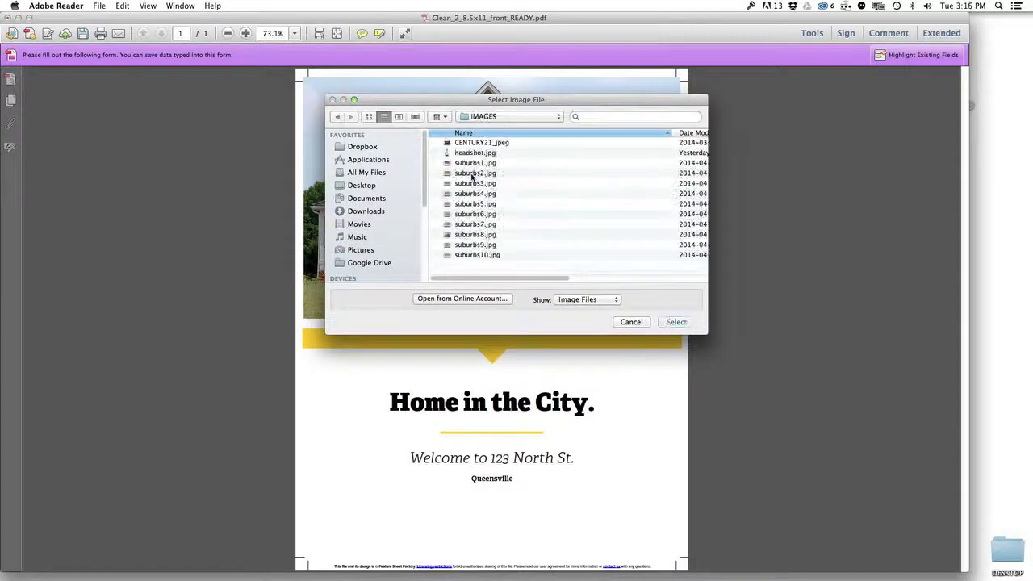
pyautogui.click(479, 164)
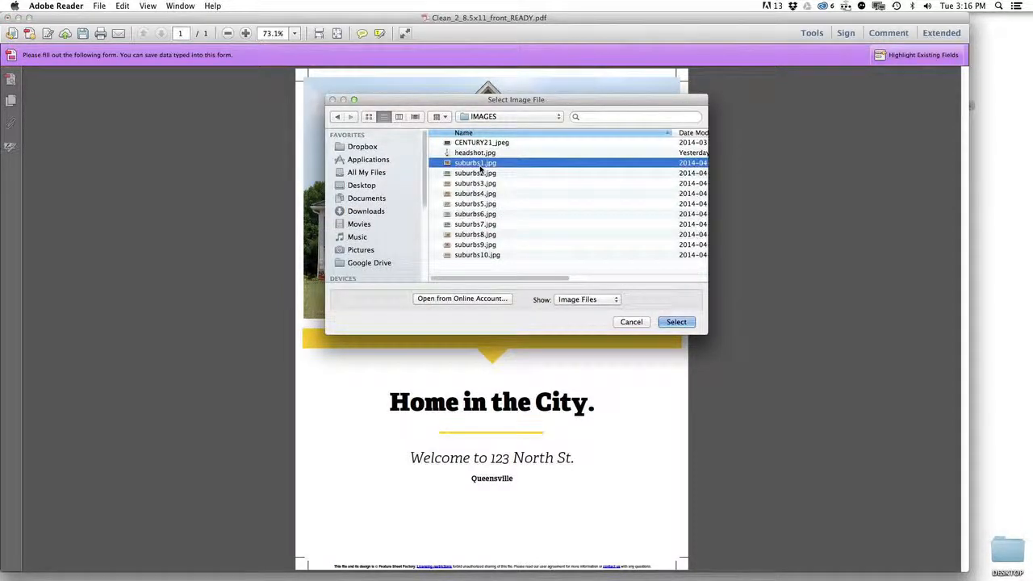
pyautogui.press('space')
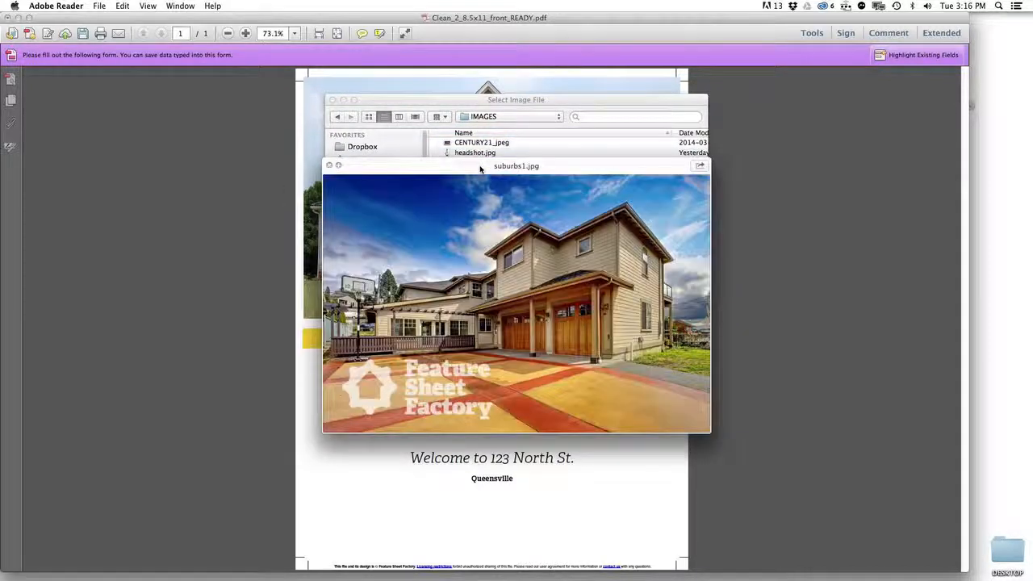
pyautogui.press('space')
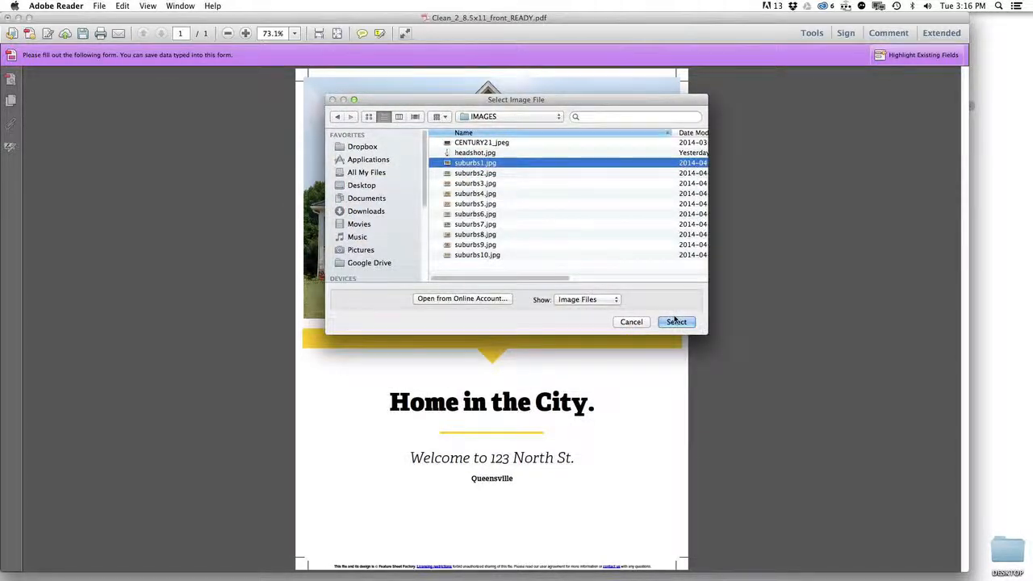
pyautogui.click(674, 322)
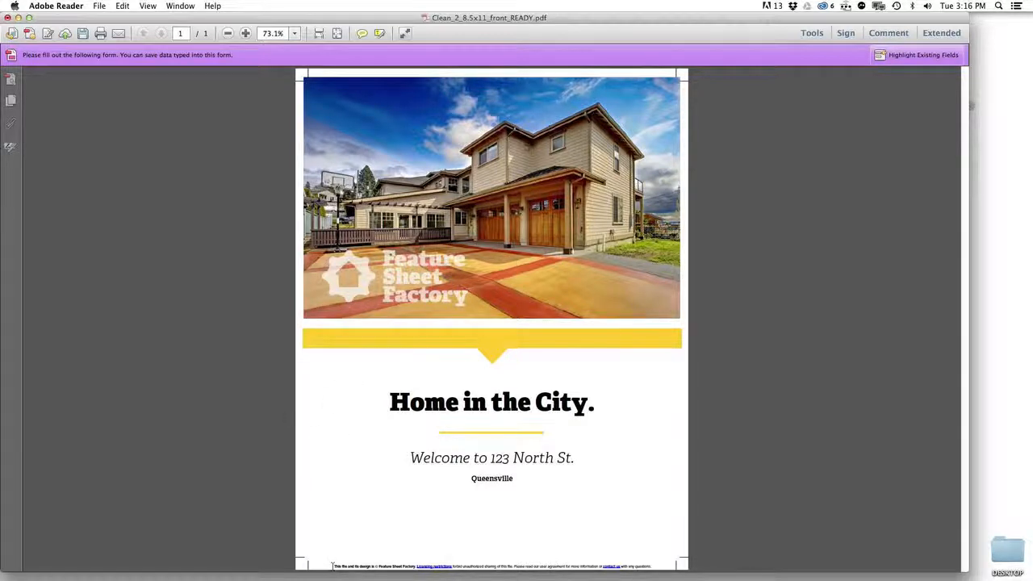
pyautogui.moveTo(332, 565); pyautogui.dragTo(653, 566)
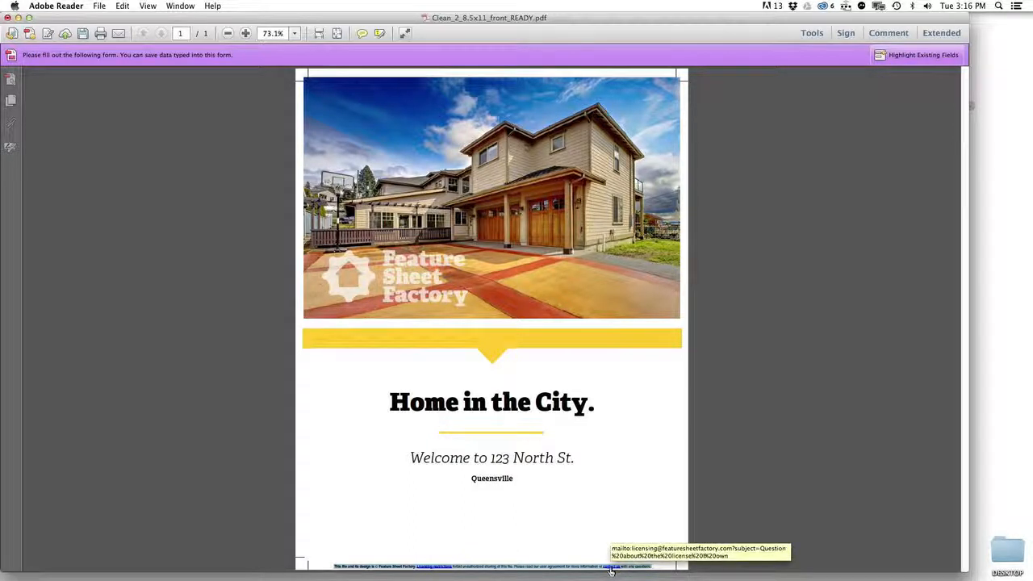
# Step: Save a copy as Clean_2_8.5x11_front_2.pdf, replacing READY with 2, and close the flyer
pyautogui.click(654, 565)
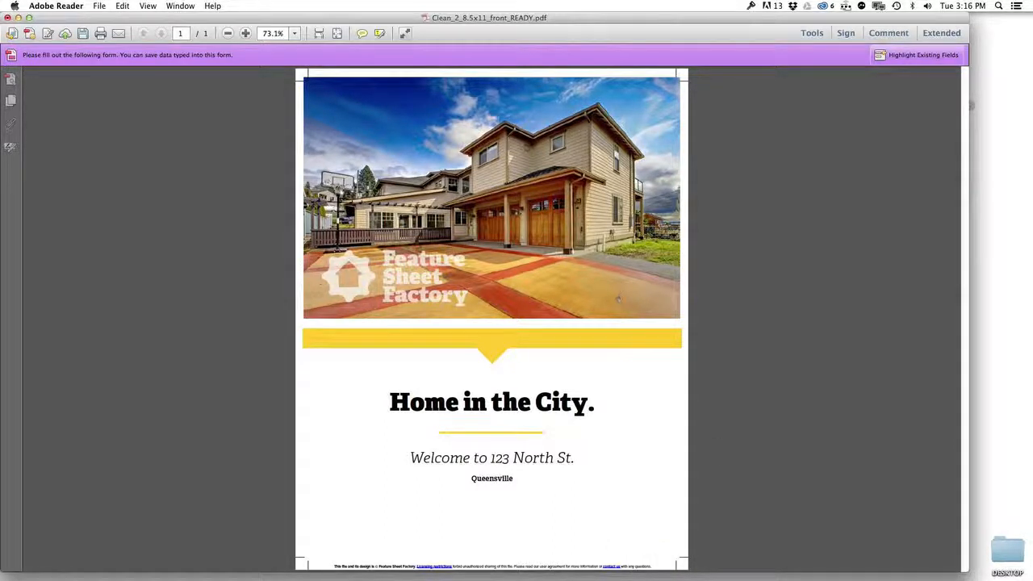
pyautogui.click(99, 5)
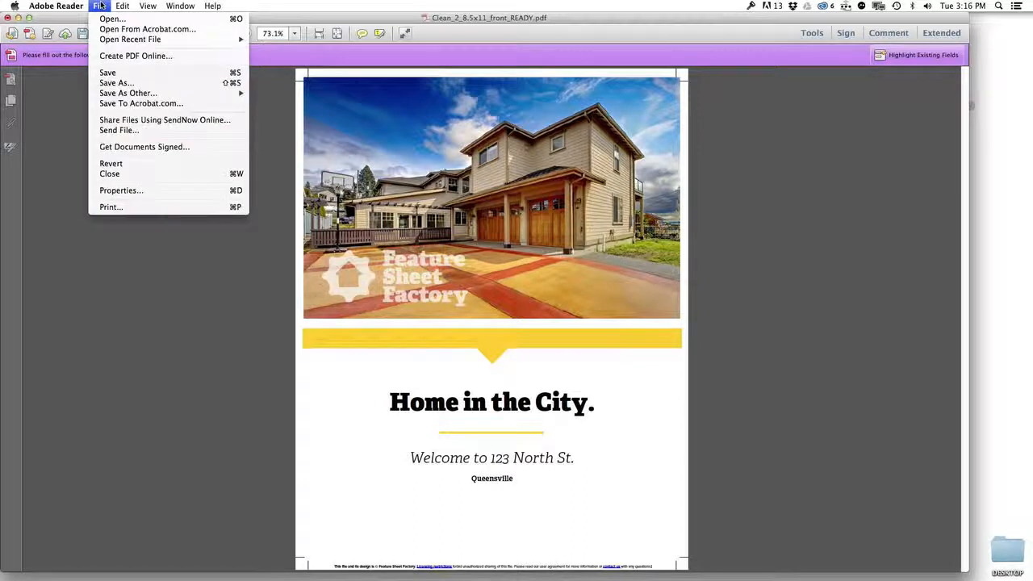
pyautogui.click(132, 83)
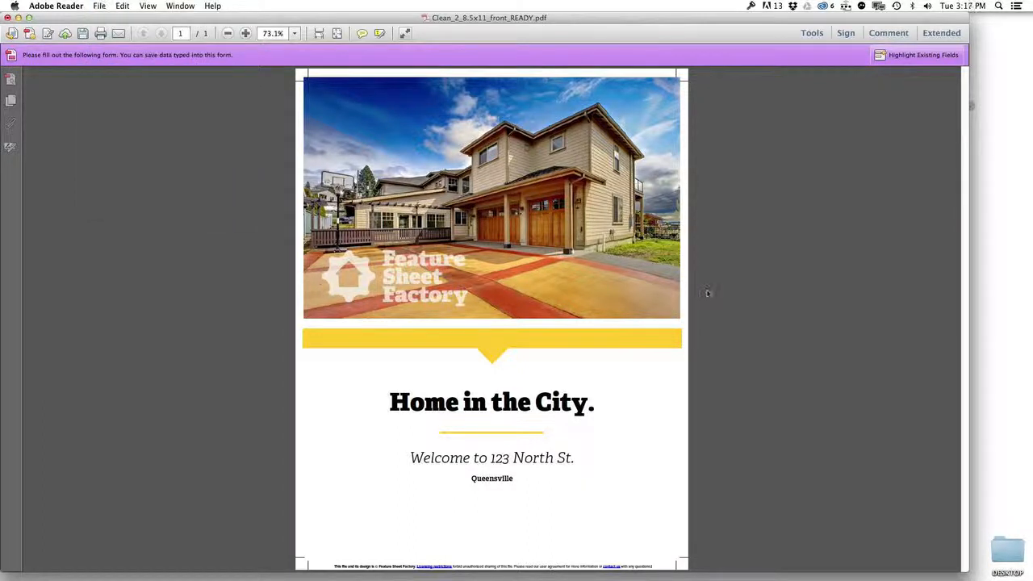
pyautogui.moveTo(529, 157); pyautogui.dragTo(631, 159)
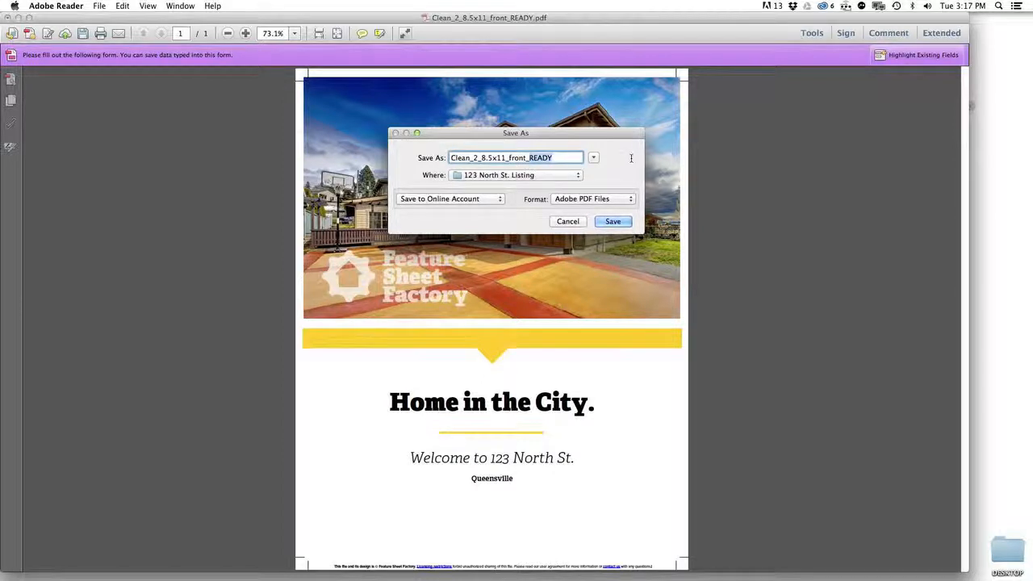
pyautogui.write('2')
pyautogui.press('Return')
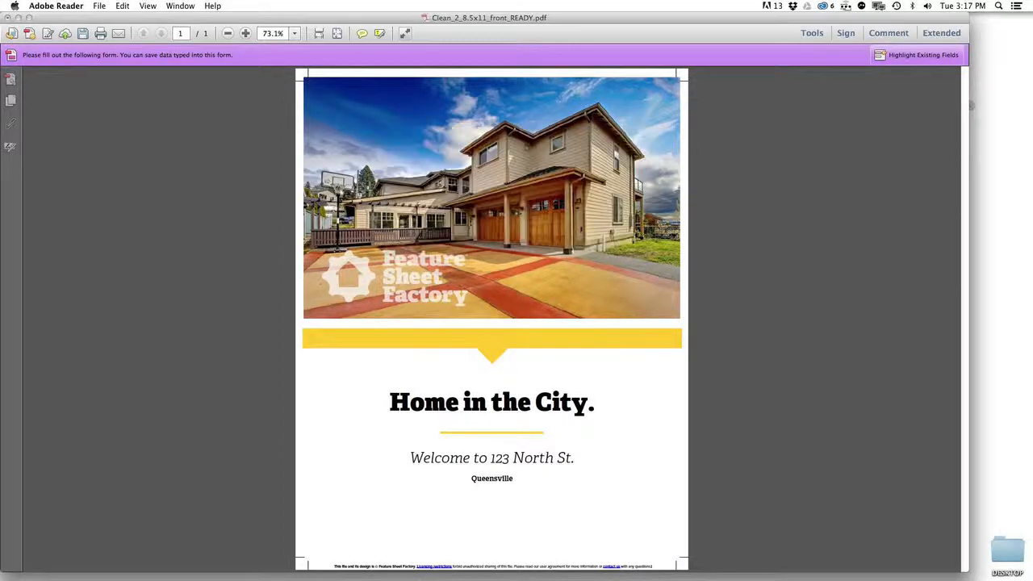
pyautogui.click(8, 18)
pyautogui.click(523, 211)
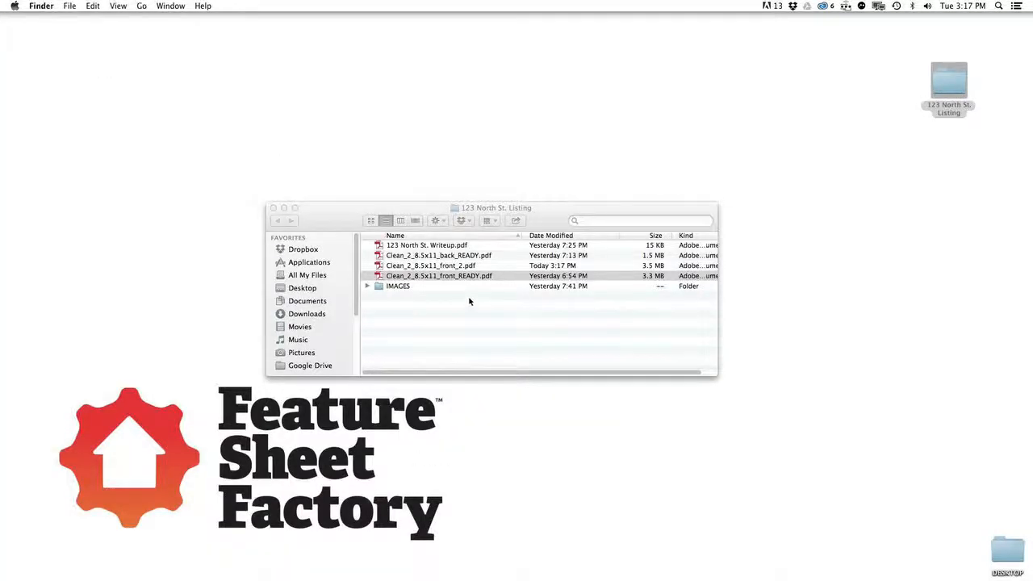
# Step: Open Clean_2_8.5x11_back_READY.pdf with Adobe Reader from the Finder context menu
pyautogui.click(474, 256)
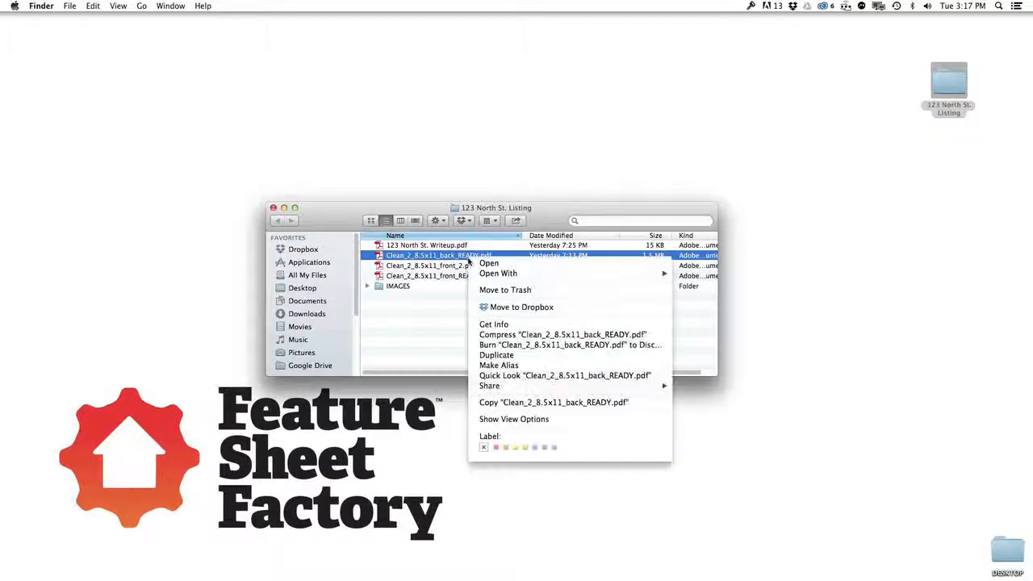
pyautogui.rightClick(468, 258)
pyautogui.moveTo(514, 276)
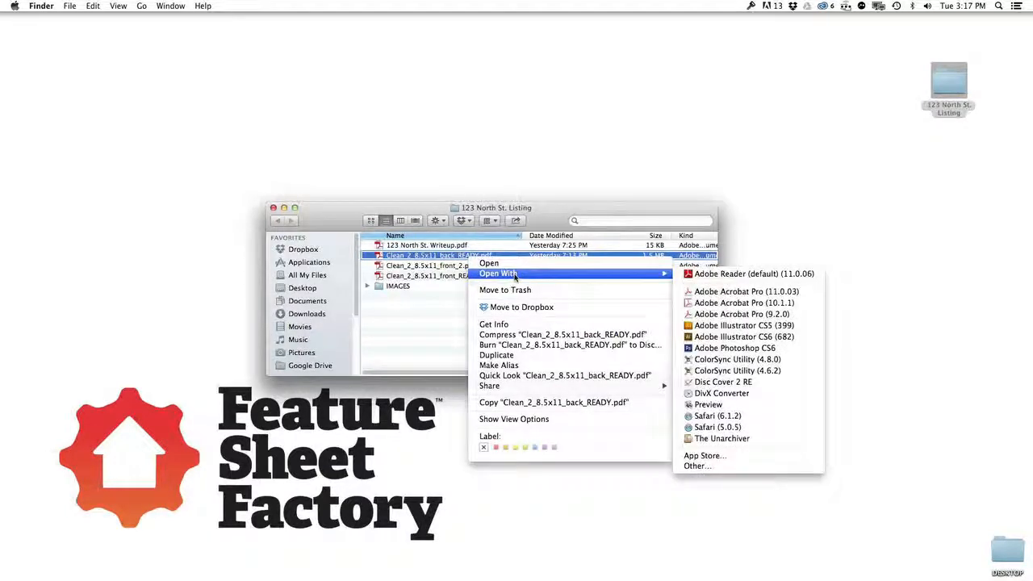
pyautogui.click(708, 276)
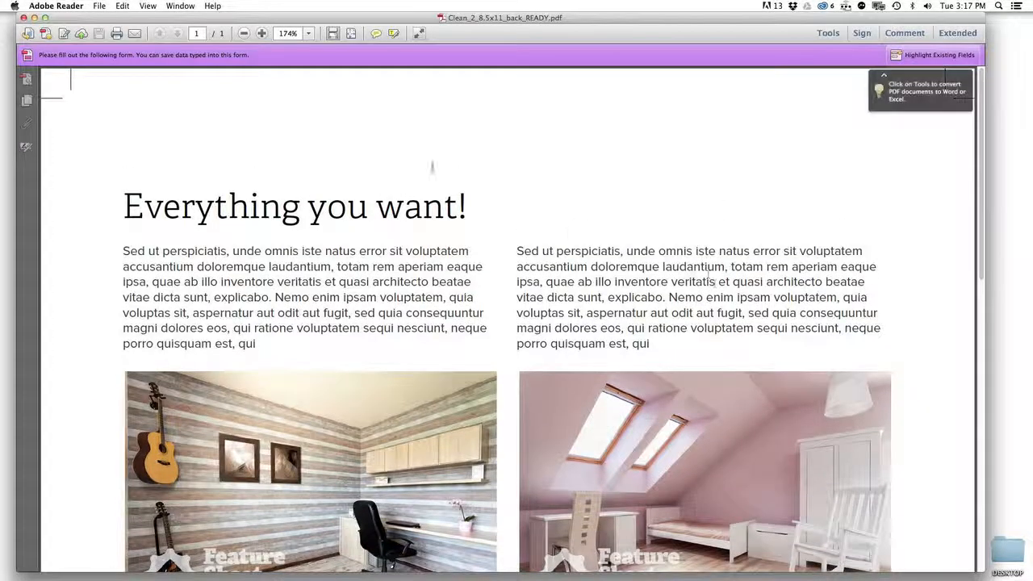
# Step: Zoom out on the back flyer and open 123 North St. Writeup.pdf side by side
pyautogui.click(244, 33)
pyautogui.click(243, 33)
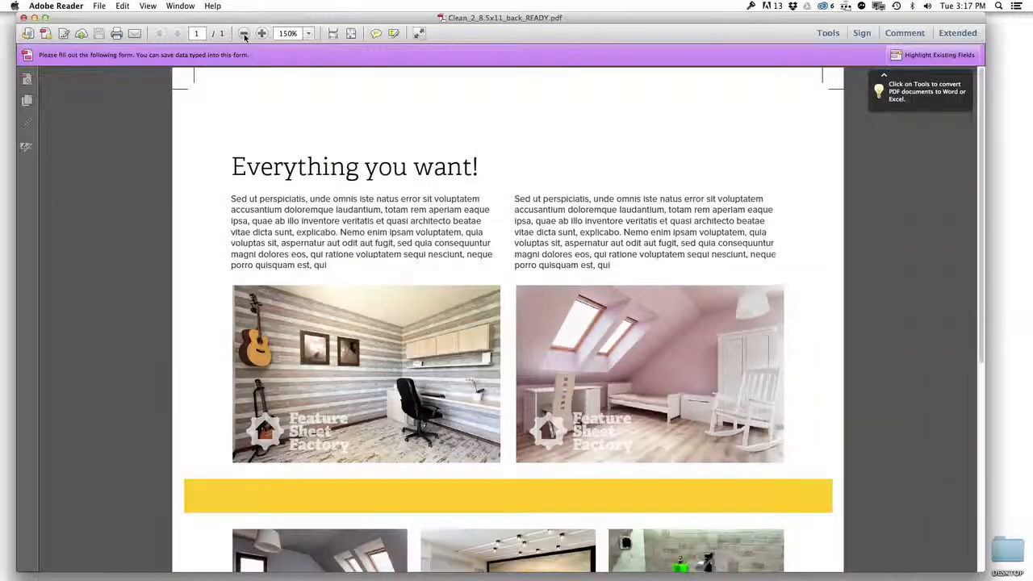
pyautogui.click(244, 33)
pyautogui.click(244, 33)
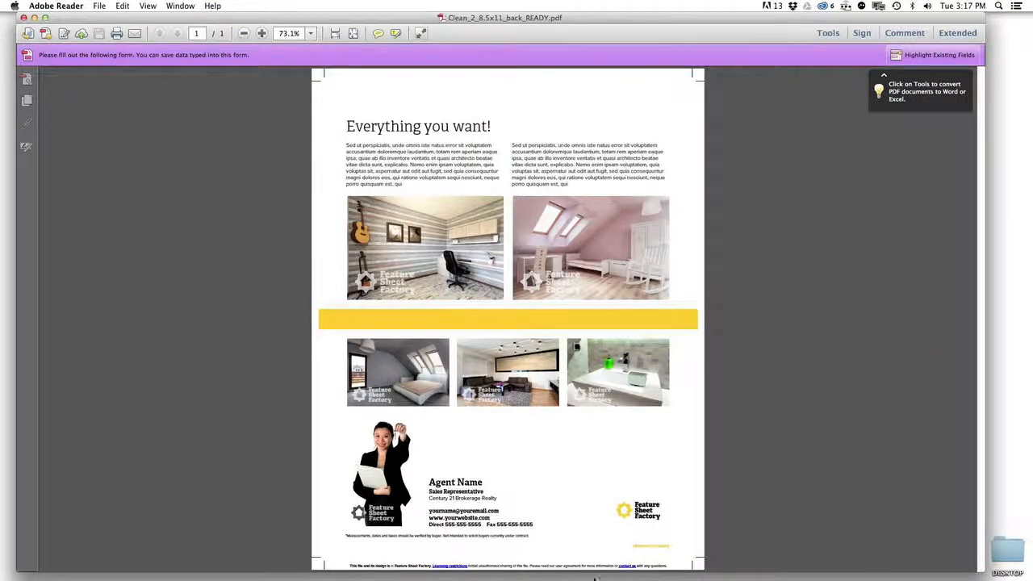
pyautogui.moveTo(595, 578); pyautogui.dragTo(565, 570)
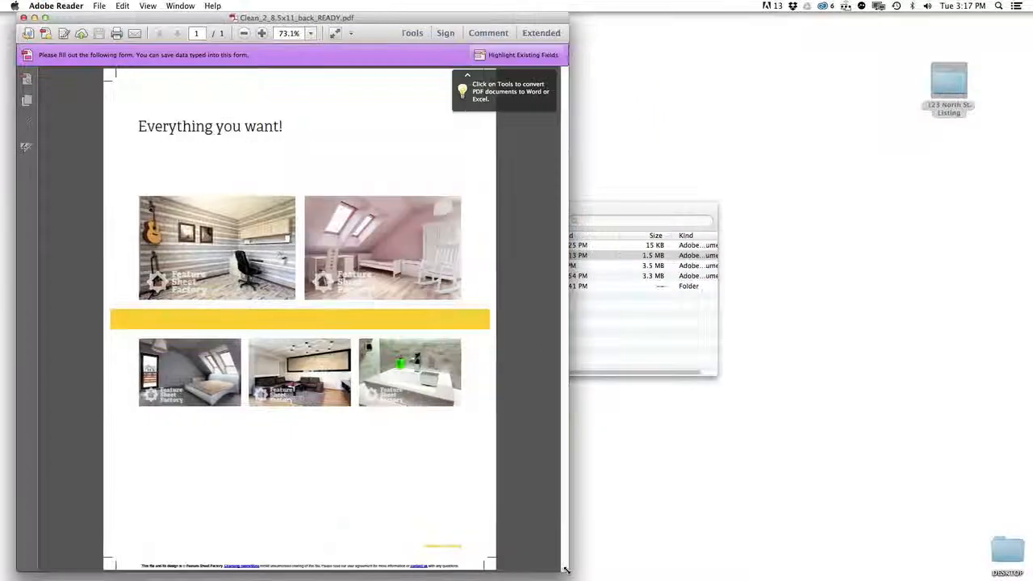
pyautogui.moveTo(618, 203); pyautogui.dragTo(929, 183)
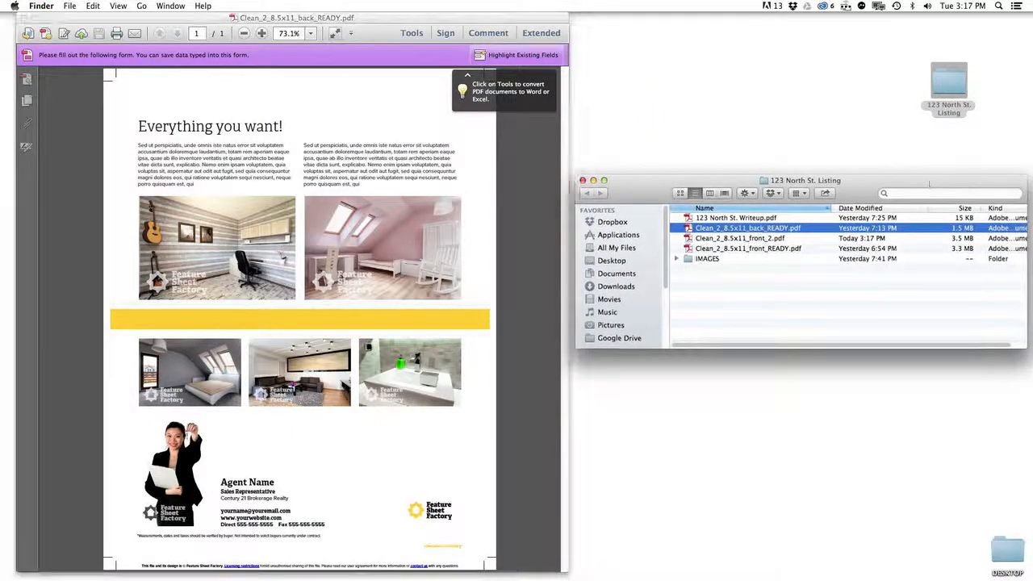
pyautogui.click(741, 218)
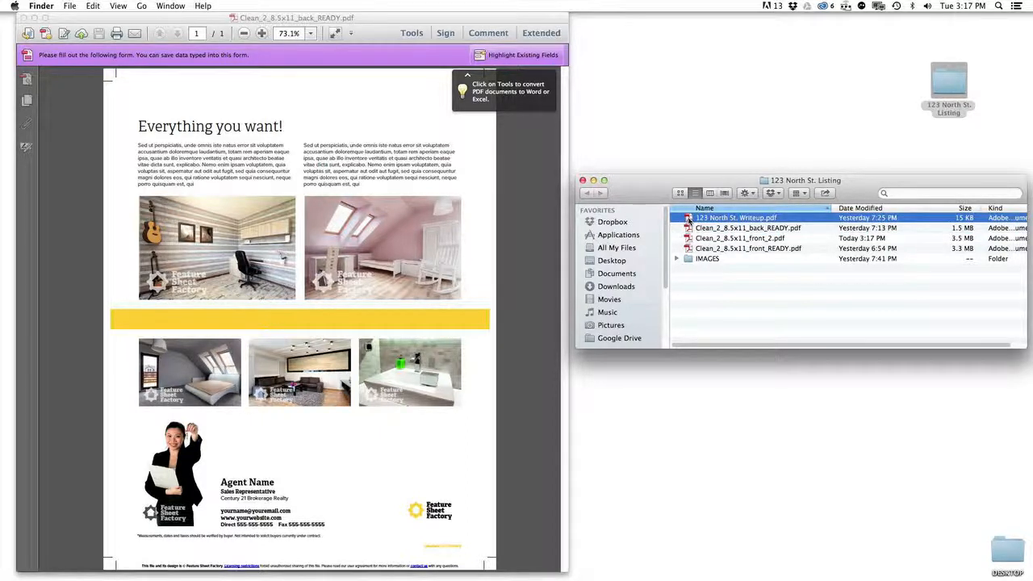
pyautogui.doubleClick(710, 218)
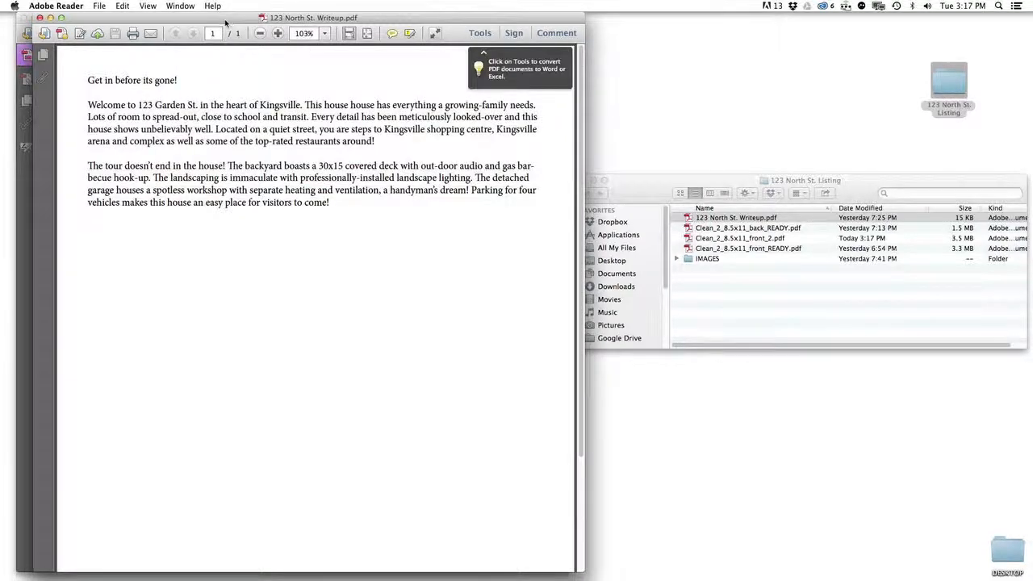
pyautogui.moveTo(227, 19); pyautogui.dragTo(717, 52)
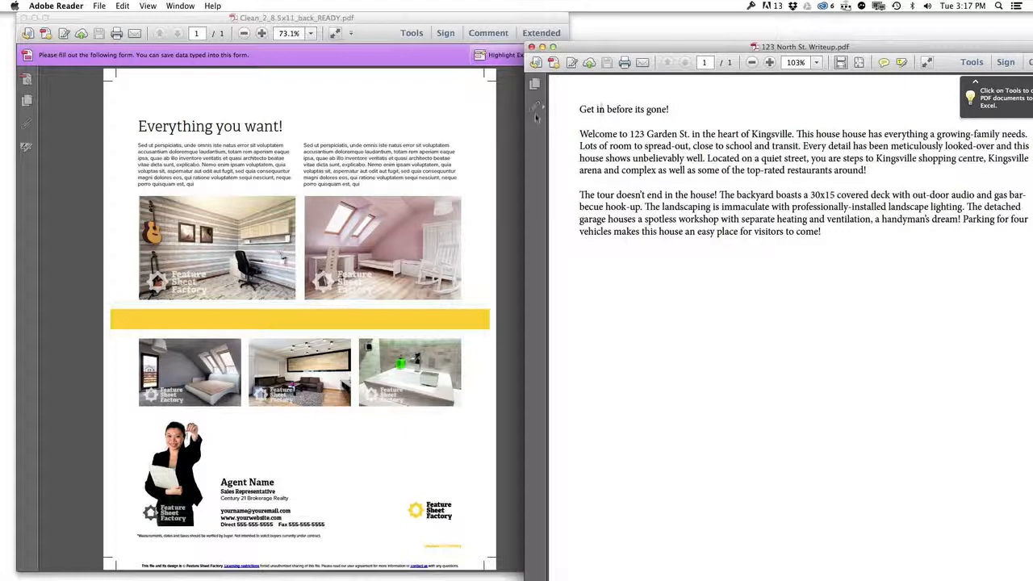
# Step: Replace the flyer heading 'Everything you want!' with the writeup's 'Get in before its gone!'
pyautogui.moveTo(676, 115); pyautogui.dragTo(581, 112)
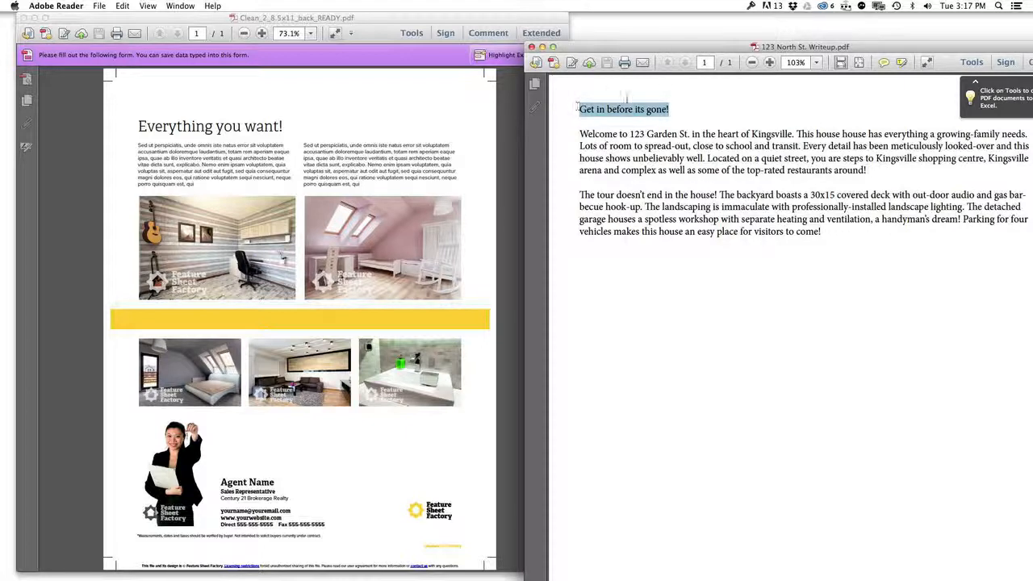
pyautogui.click(122, 7)
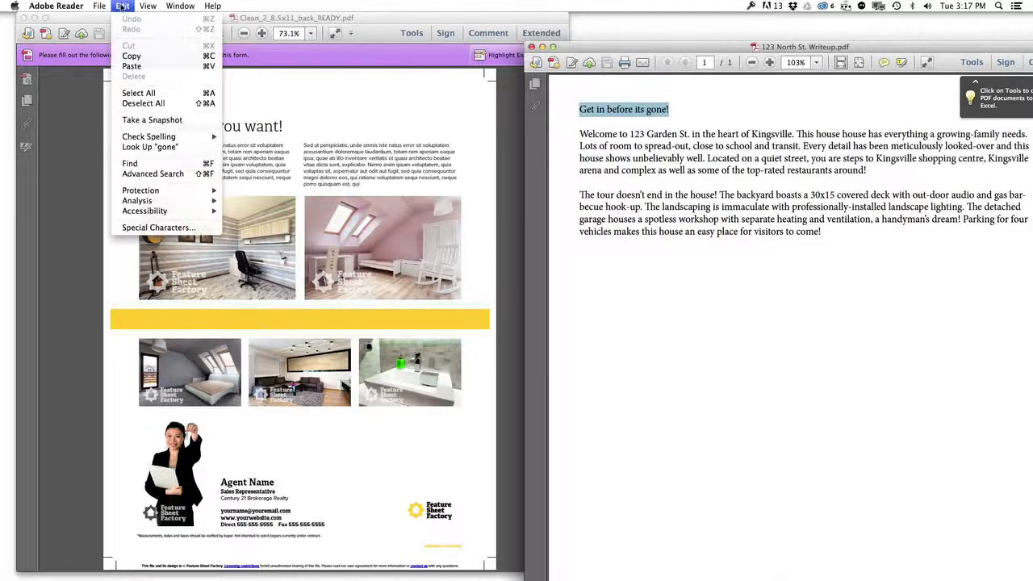
pyautogui.click(141, 57)
pyautogui.click(288, 125)
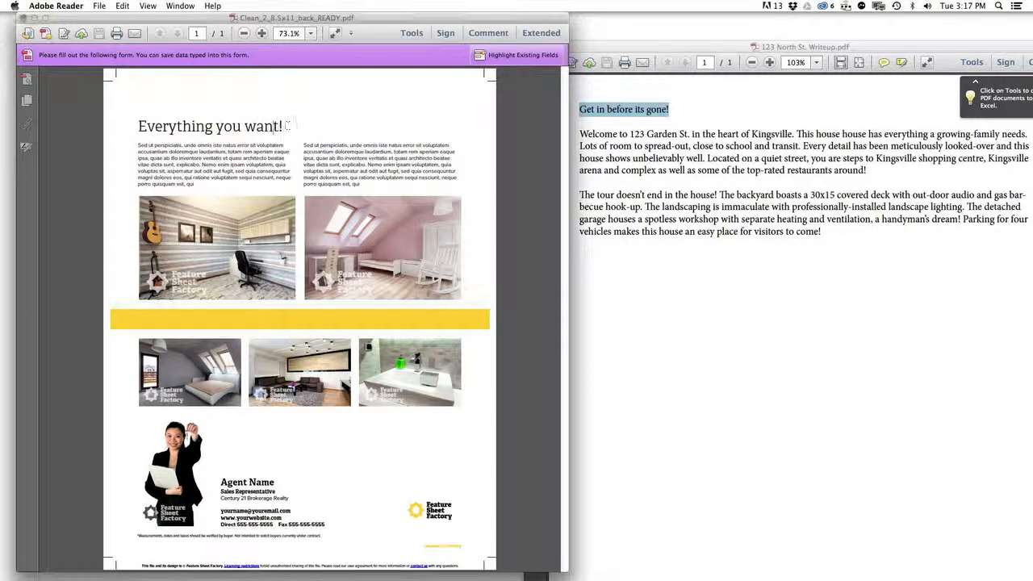
pyautogui.moveTo(288, 125); pyautogui.dragTo(132, 127)
pyautogui.click(122, 7)
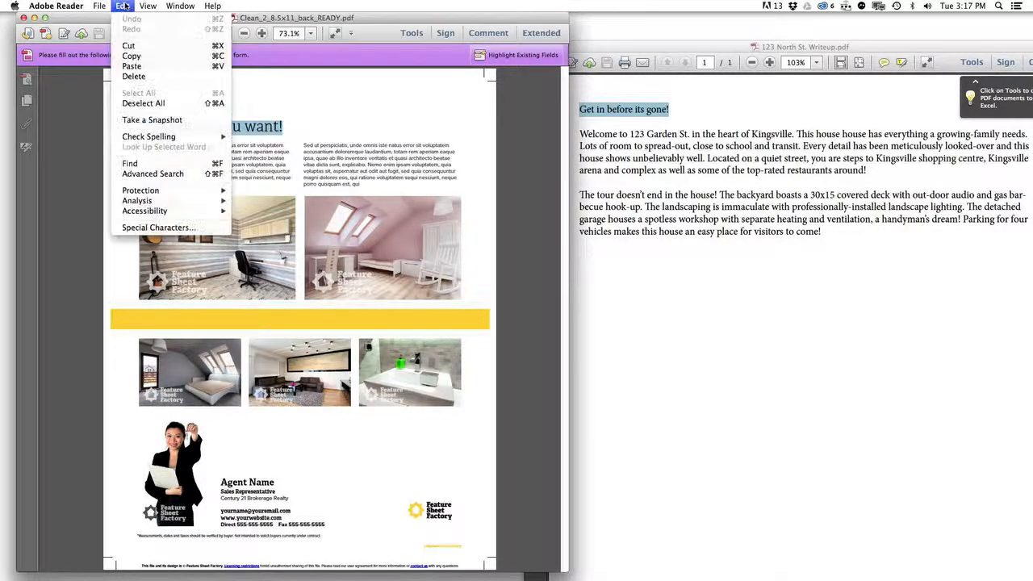
pyautogui.click(132, 67)
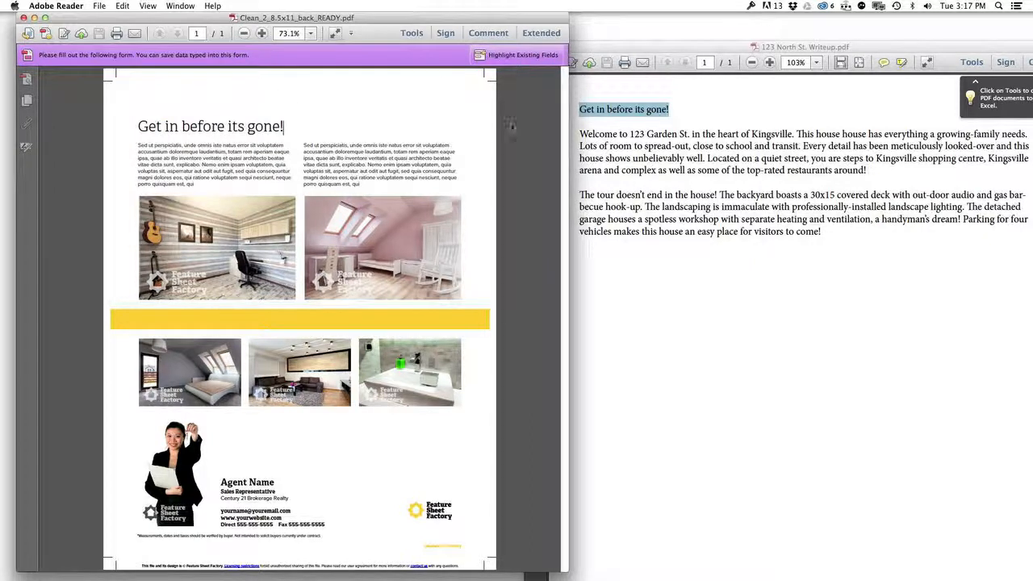
# Step: Paste the writeup's first Welcome paragraph over the flyer's left column text
pyautogui.click(884, 179)
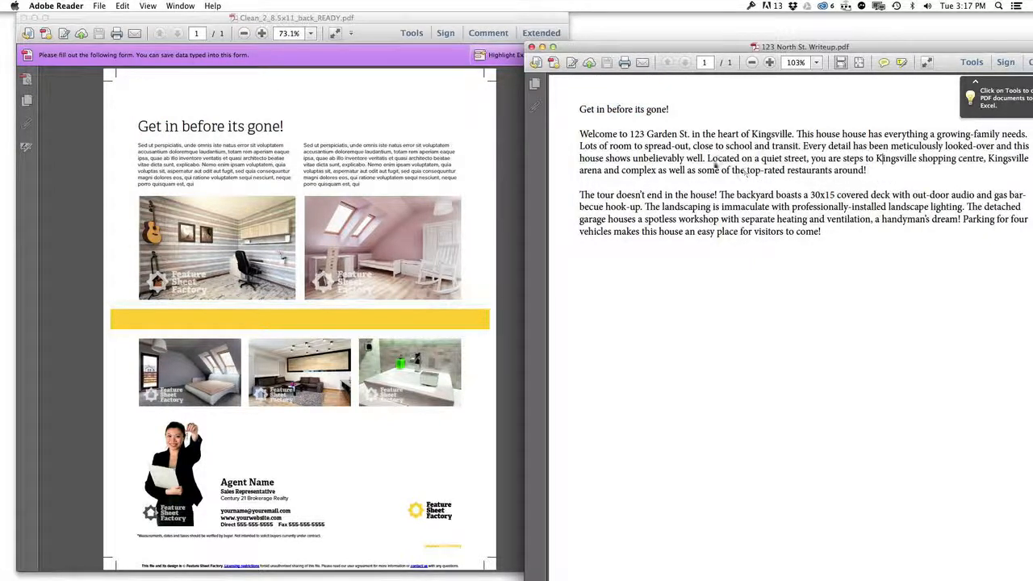
pyautogui.moveTo(614, 132); pyautogui.dragTo(867, 171)
pyautogui.click(122, 6)
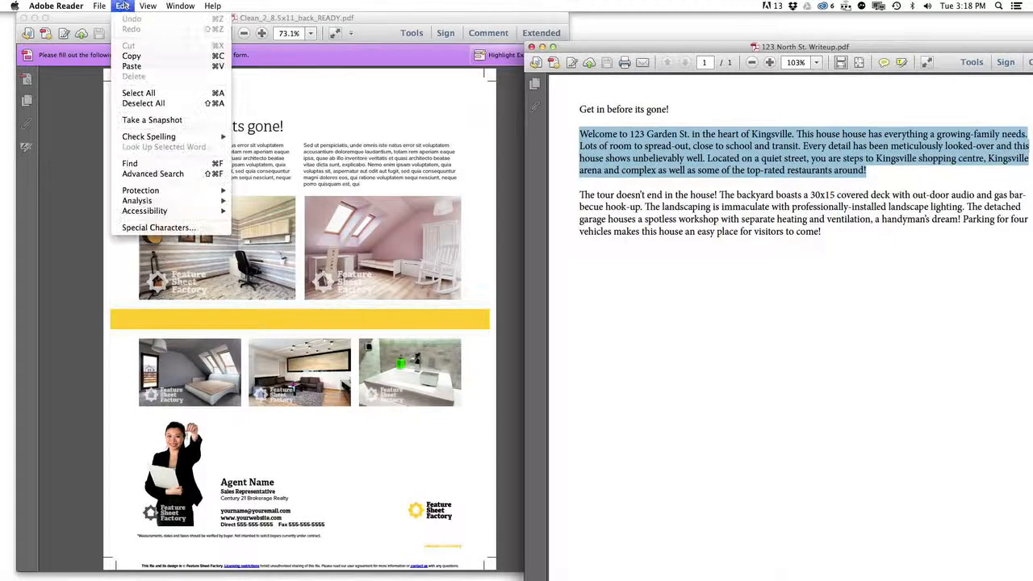
pyautogui.click(151, 57)
pyautogui.click(203, 185)
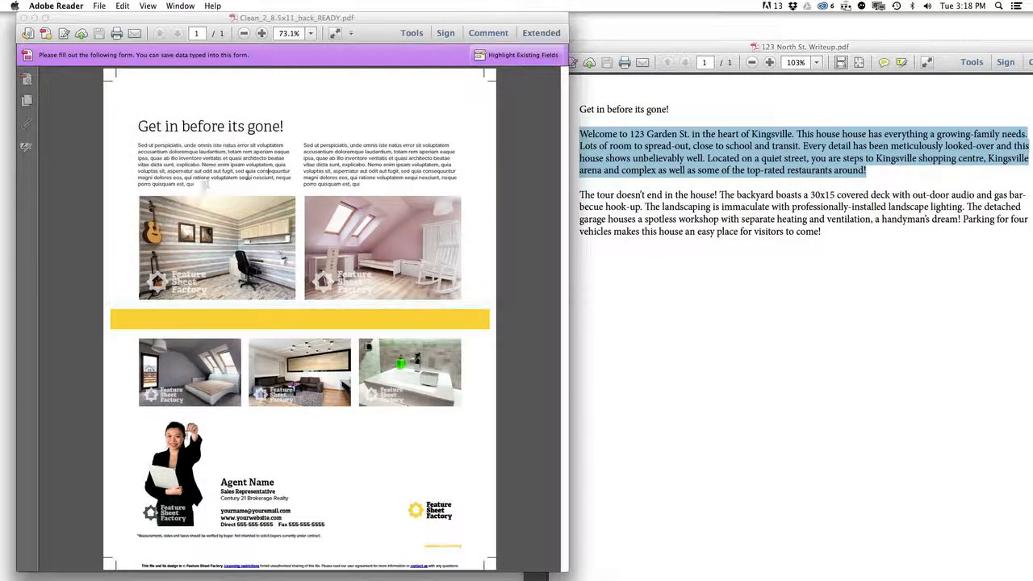
pyautogui.moveTo(198, 185); pyautogui.dragTo(134, 144)
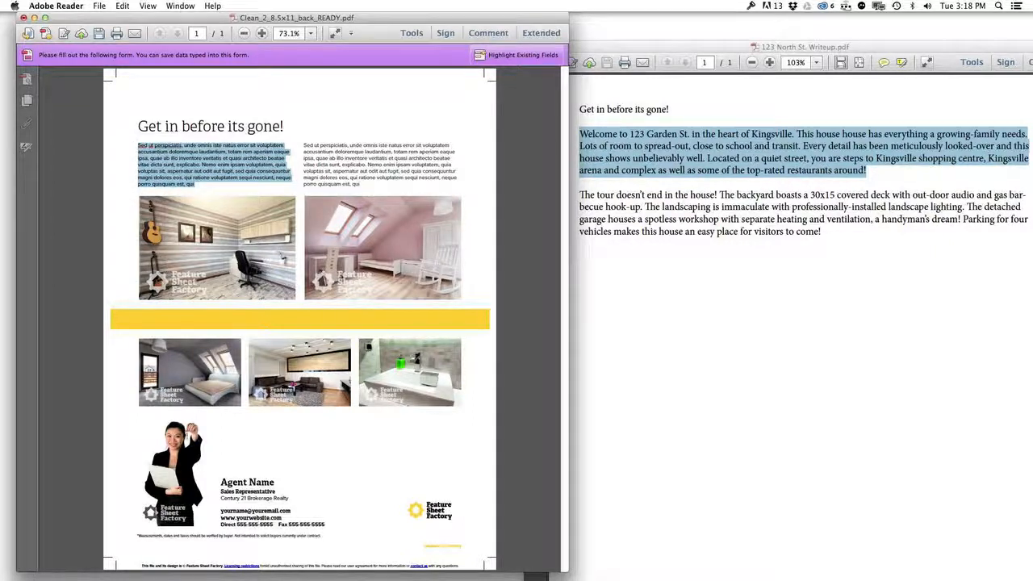
pyautogui.click(126, 6)
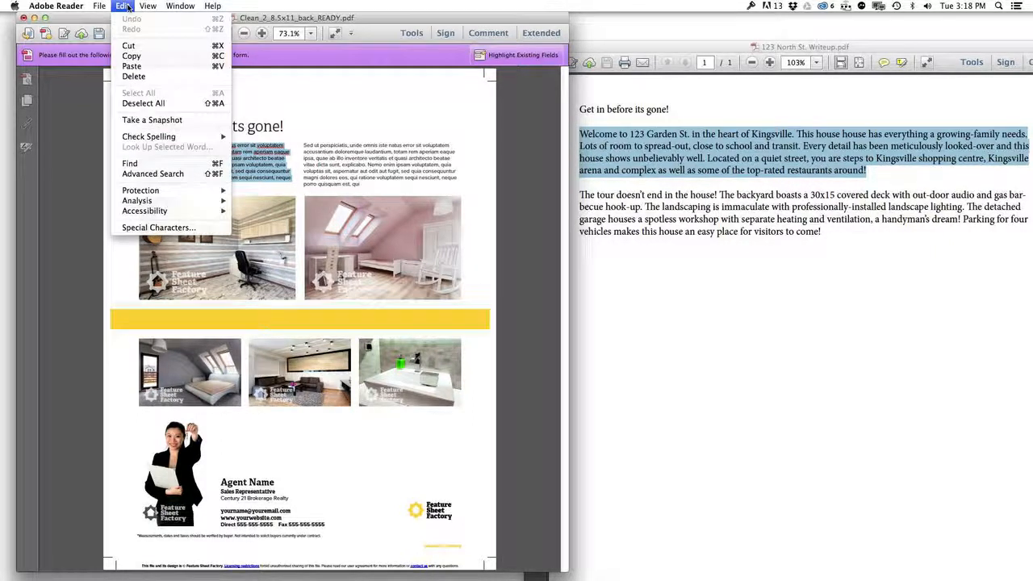
pyautogui.click(147, 68)
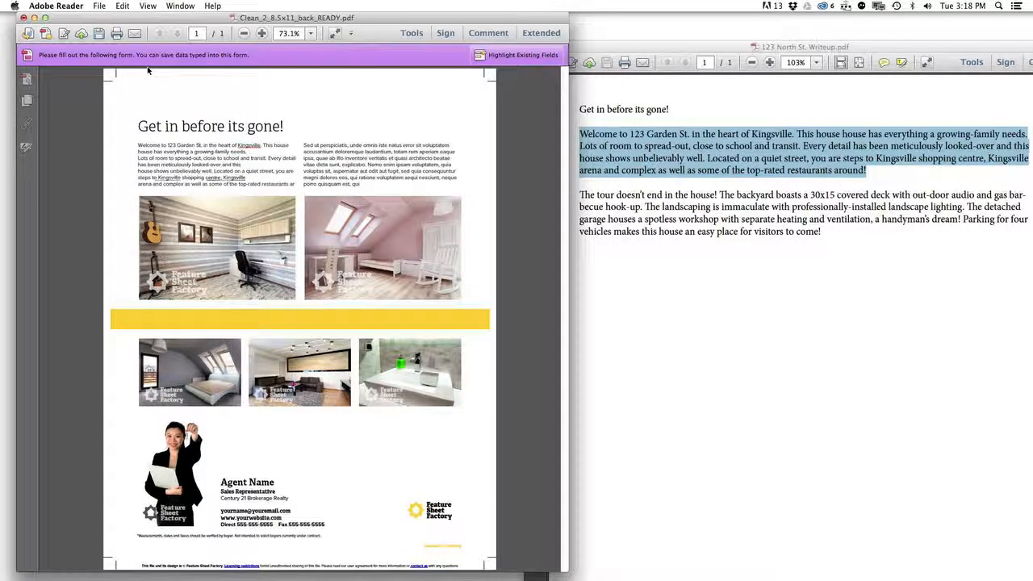
# Step: Paste the writeup's second paragraph over the flyer's right column placeholder text
pyautogui.click(661, 178)
pyautogui.moveTo(580, 196); pyautogui.dragTo(804, 232)
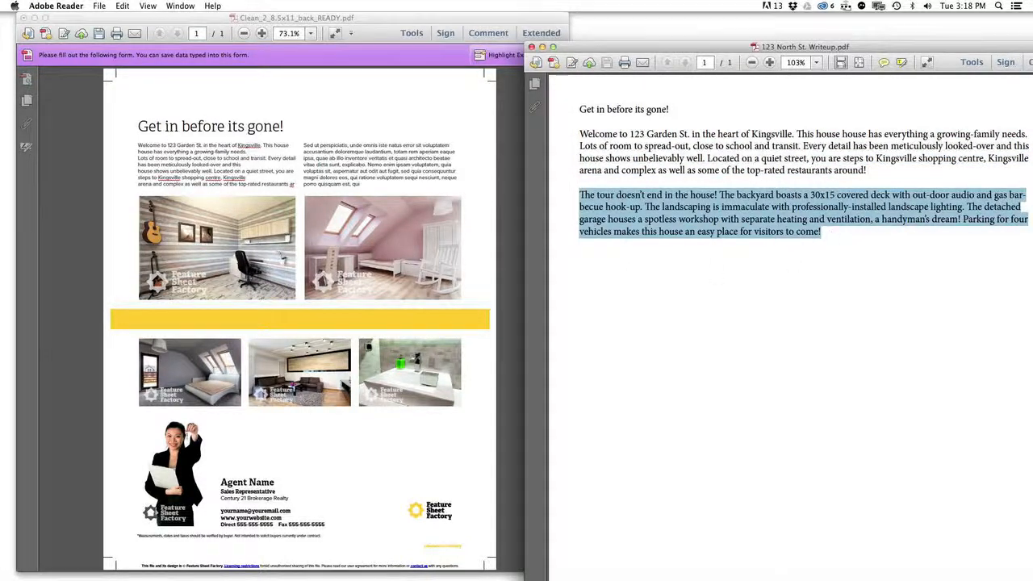
pyautogui.click(122, 6)
pyautogui.click(133, 59)
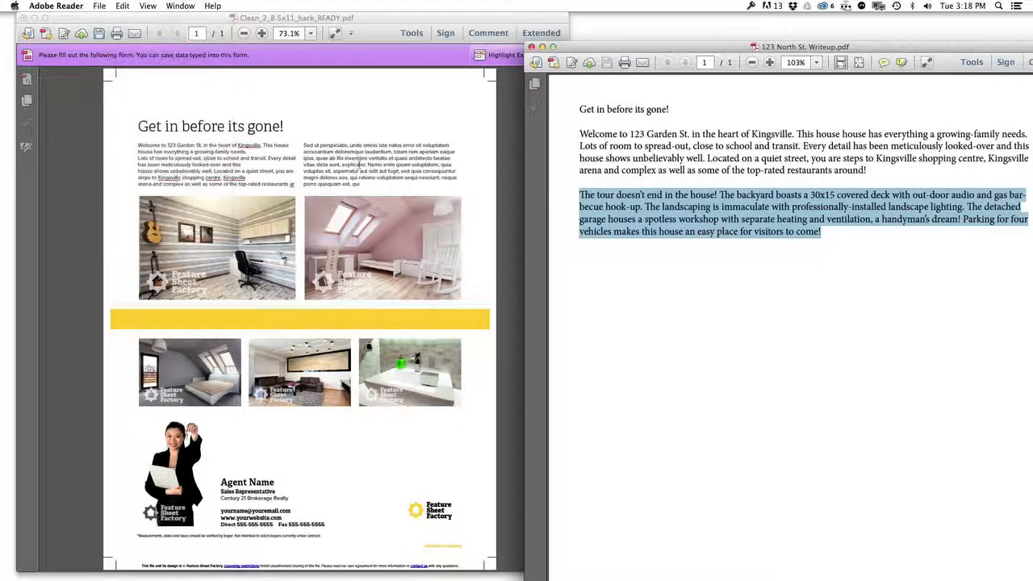
pyautogui.click(371, 185)
pyautogui.moveTo(371, 186); pyautogui.dragTo(308, 139)
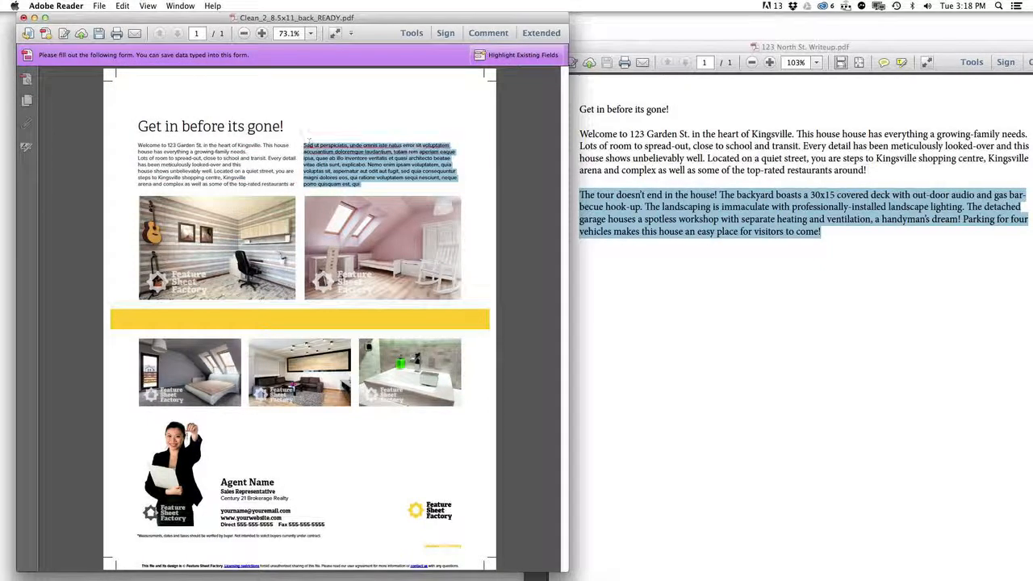
pyautogui.click(122, 6)
pyautogui.click(139, 68)
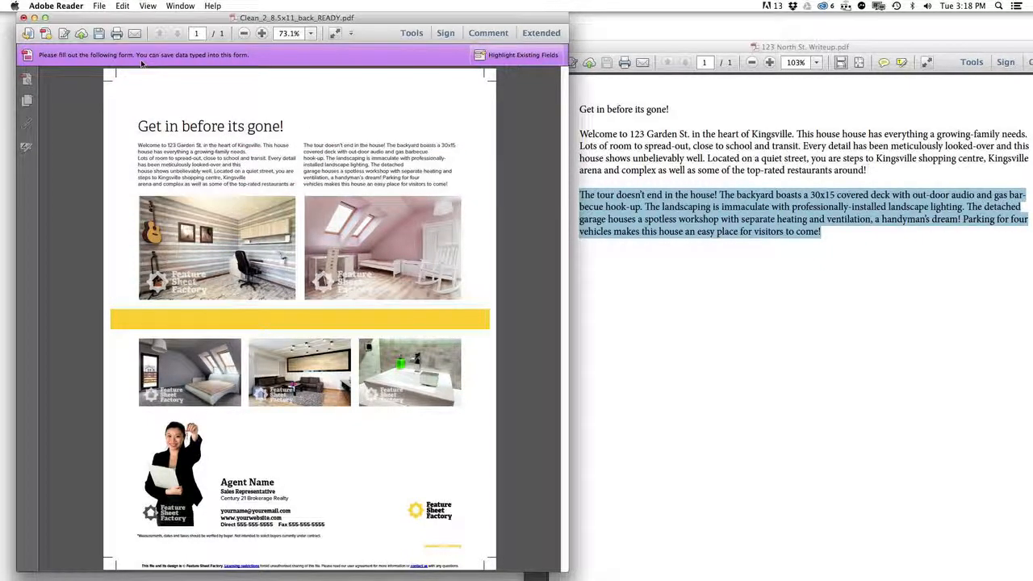
pyautogui.scroll(3, 172, 141)
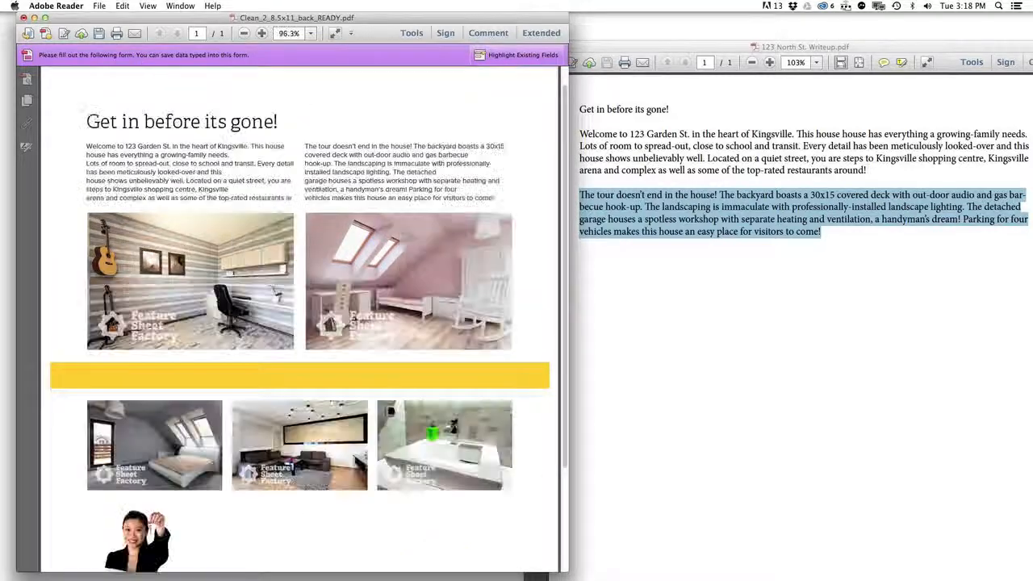
# Step: Close the writeup and enlarge the flyer window to fill the screen
pyautogui.click(599, 68)
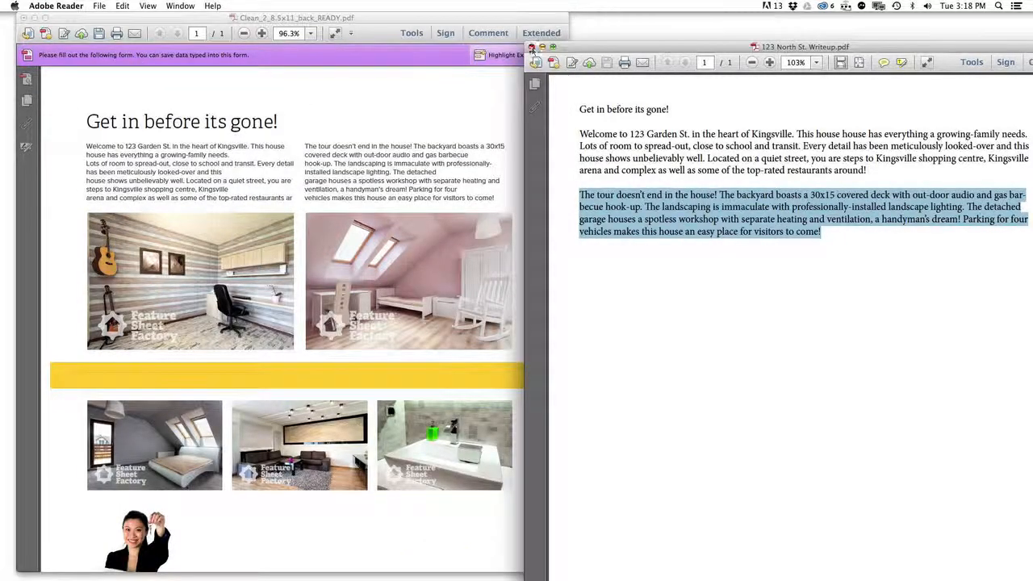
pyautogui.click(533, 47)
pyautogui.moveTo(430, 22); pyautogui.dragTo(454, 22)
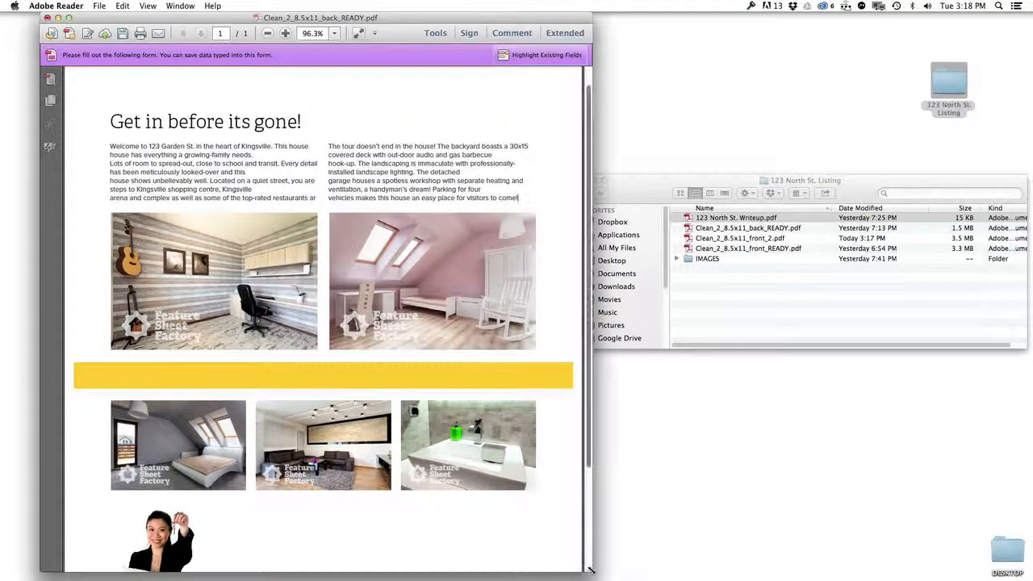
pyautogui.moveTo(592, 570); pyautogui.dragTo(999, 571)
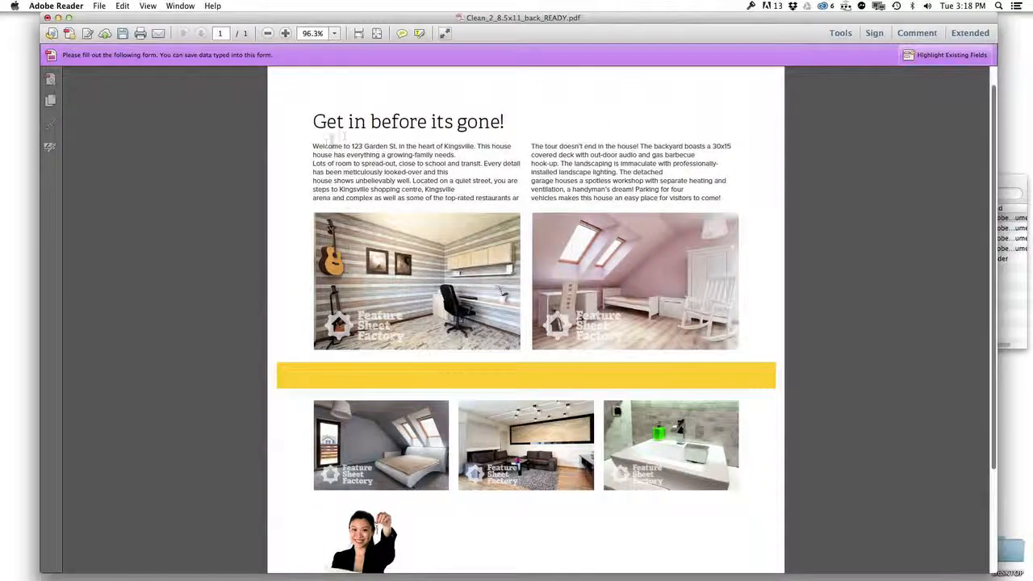
pyautogui.scroll(3, 316, 150)
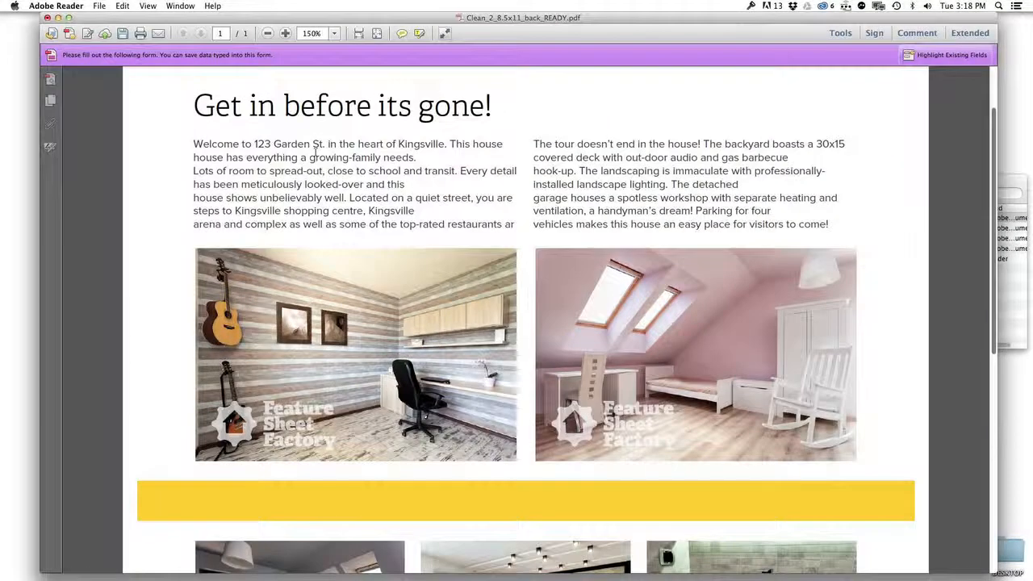
pyautogui.scroll(1, 283, 155)
pyautogui.scroll(1, 282, 155)
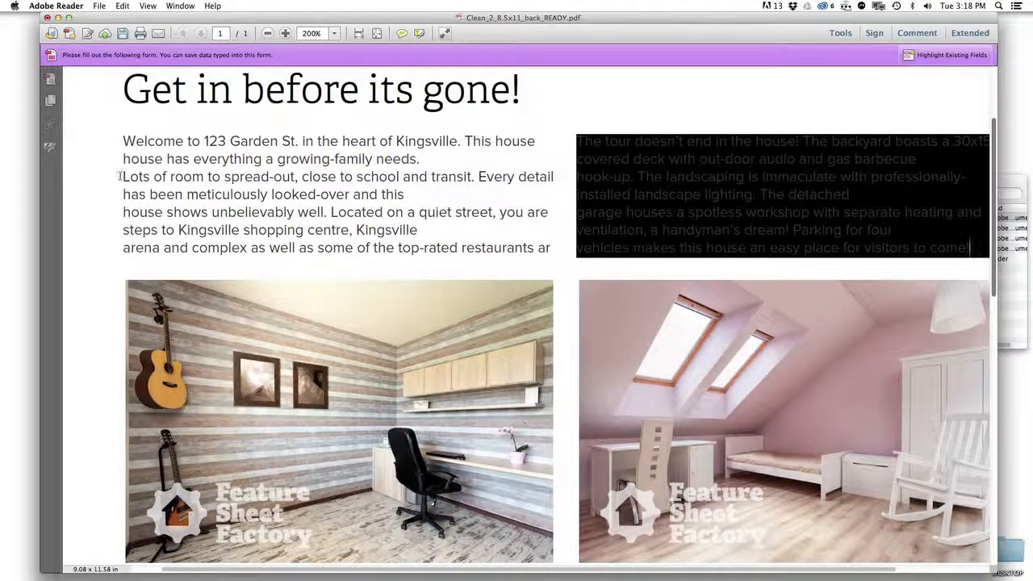
# Step: Join the left column's broken lines at 'Lots of room to', 'house shows' and 'arena and complex'
pyautogui.press('BackSpace')
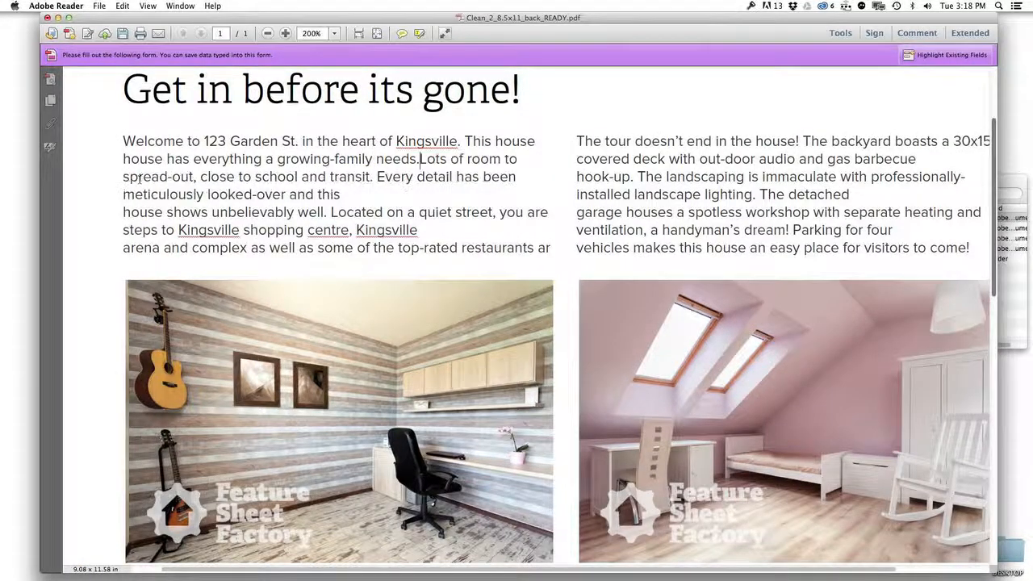
pyautogui.click(123, 212)
pyautogui.press('BackSpace')
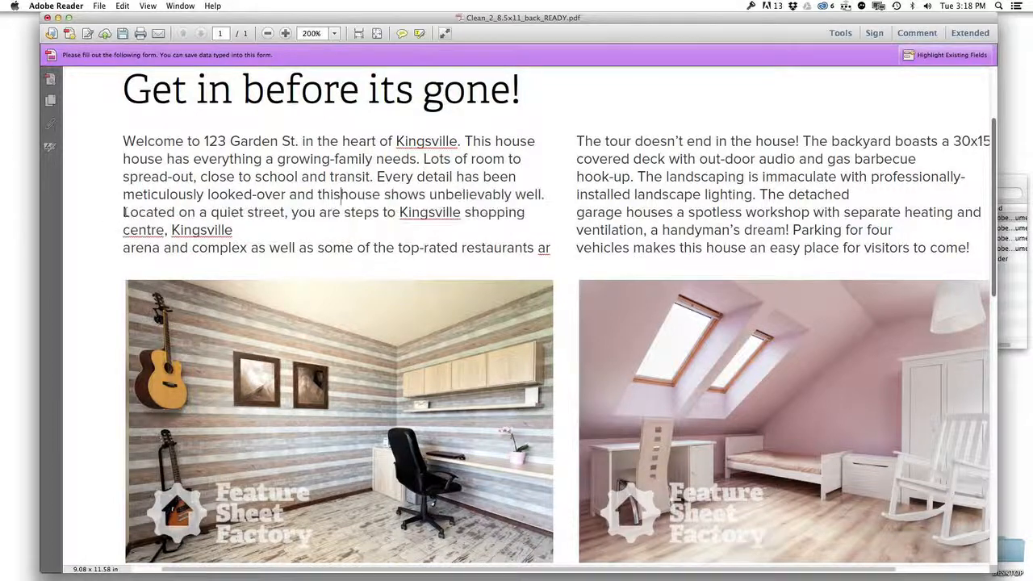
pyautogui.click(122, 248)
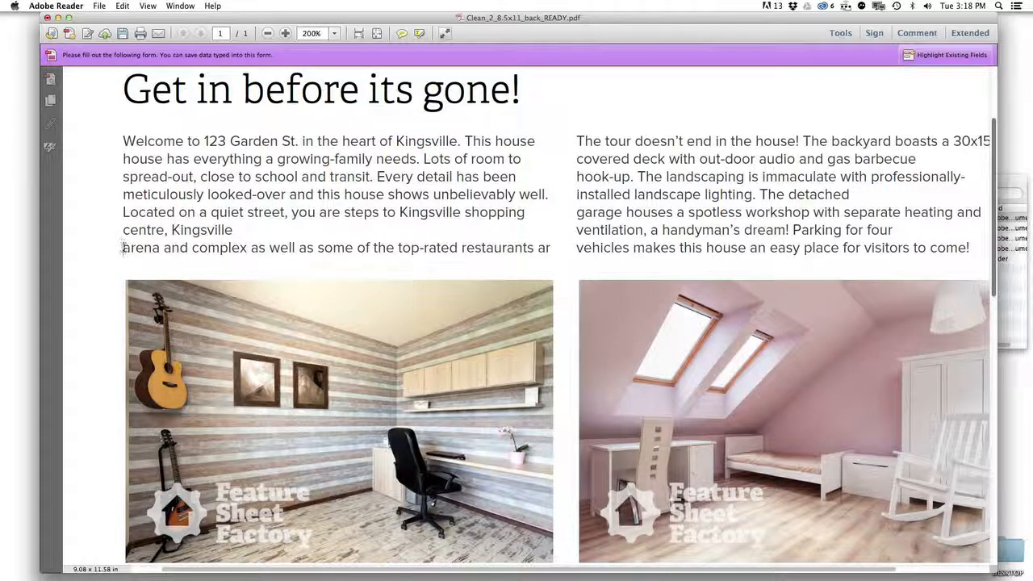
pyautogui.press('BackSpace')
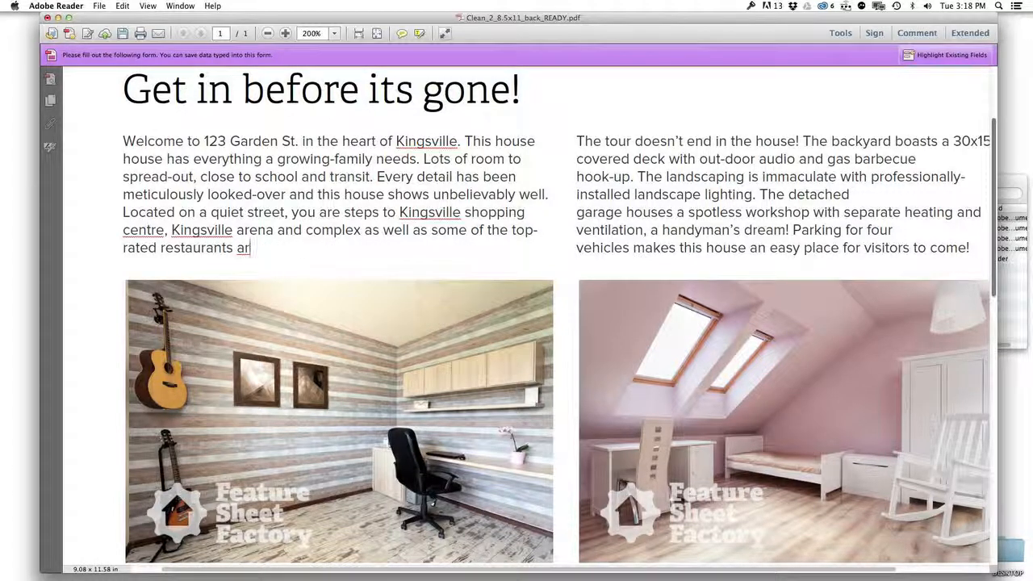
# Step: Reopen the writeup, copy 'ound!' from the first paragraph's end, and paste it into the left paragraph
pyautogui.click(1013, 191)
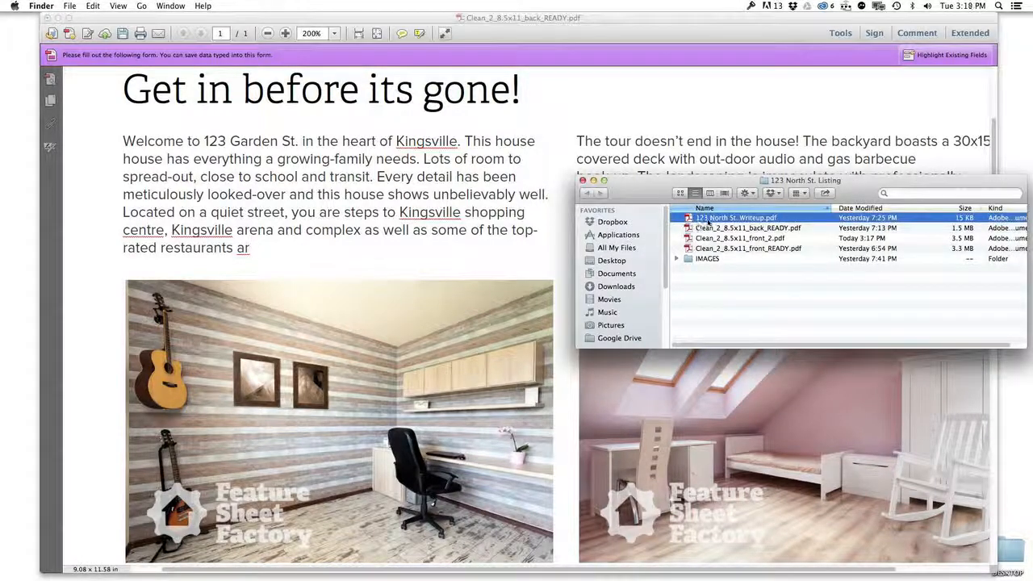
pyautogui.doubleClick(707, 220)
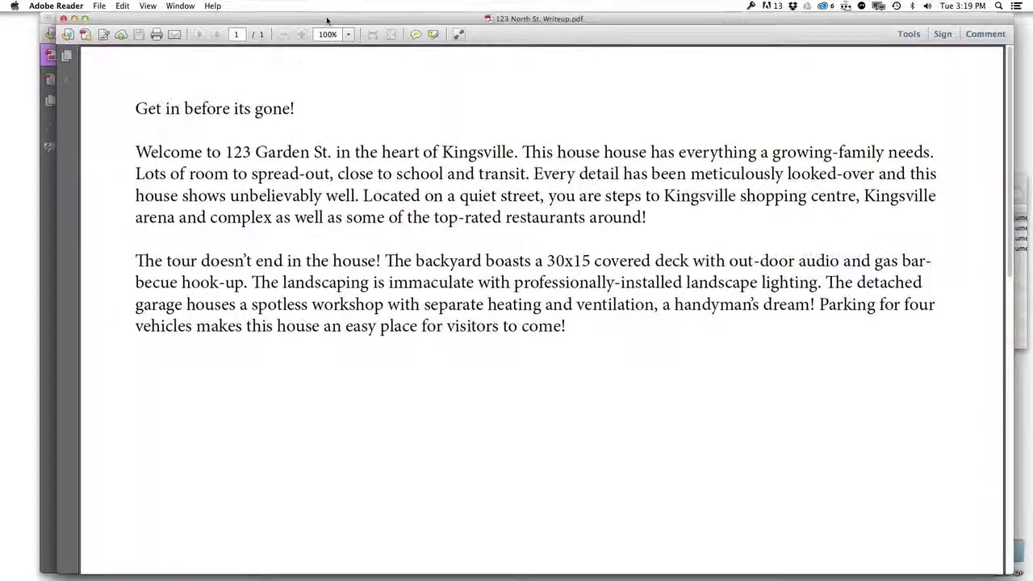
pyautogui.moveTo(313, 20); pyautogui.dragTo(564, 60)
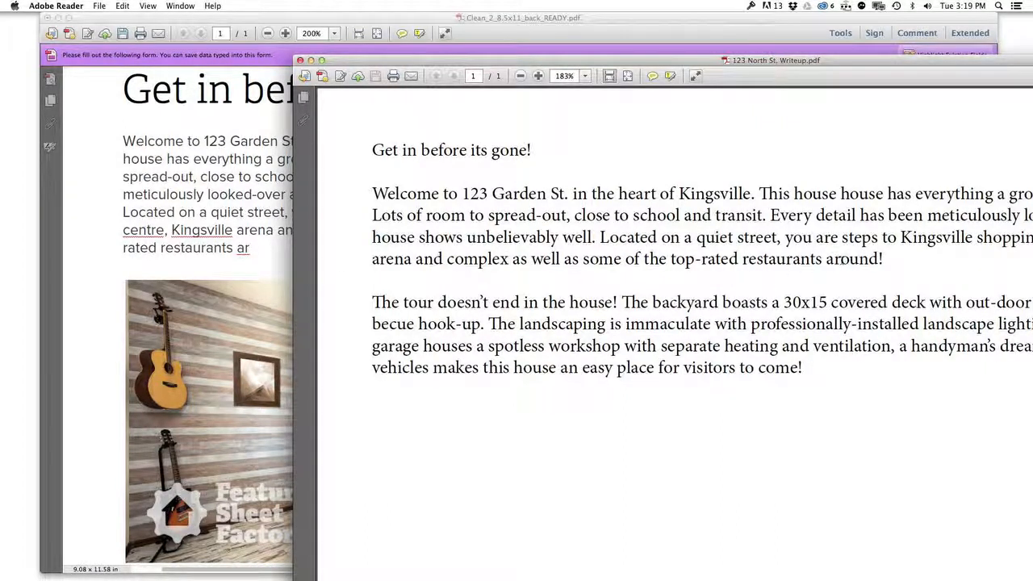
pyautogui.moveTo(842, 259); pyautogui.dragTo(888, 262)
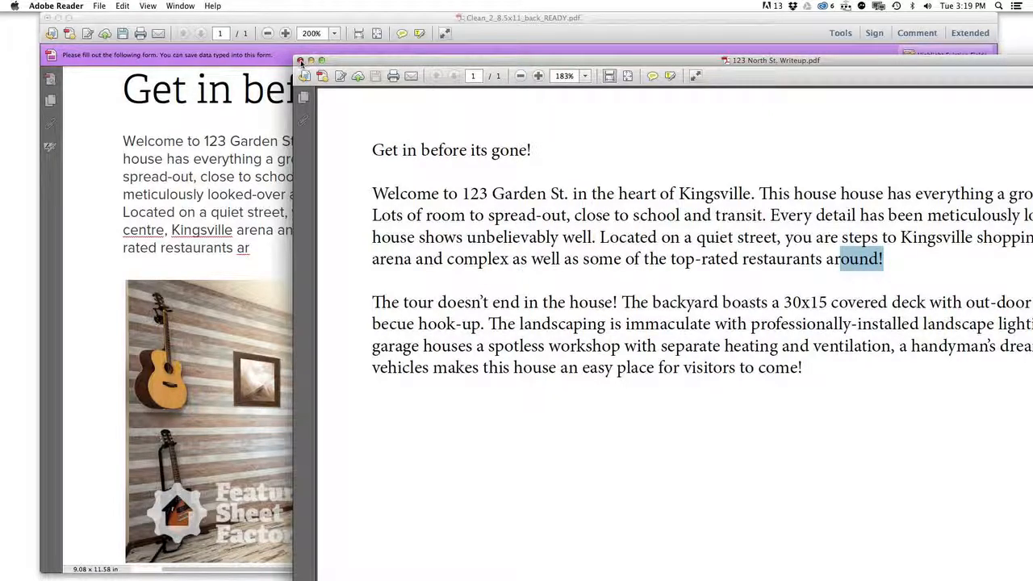
pyautogui.click(300, 60)
pyautogui.click(266, 234)
pyautogui.press('cmd+v')
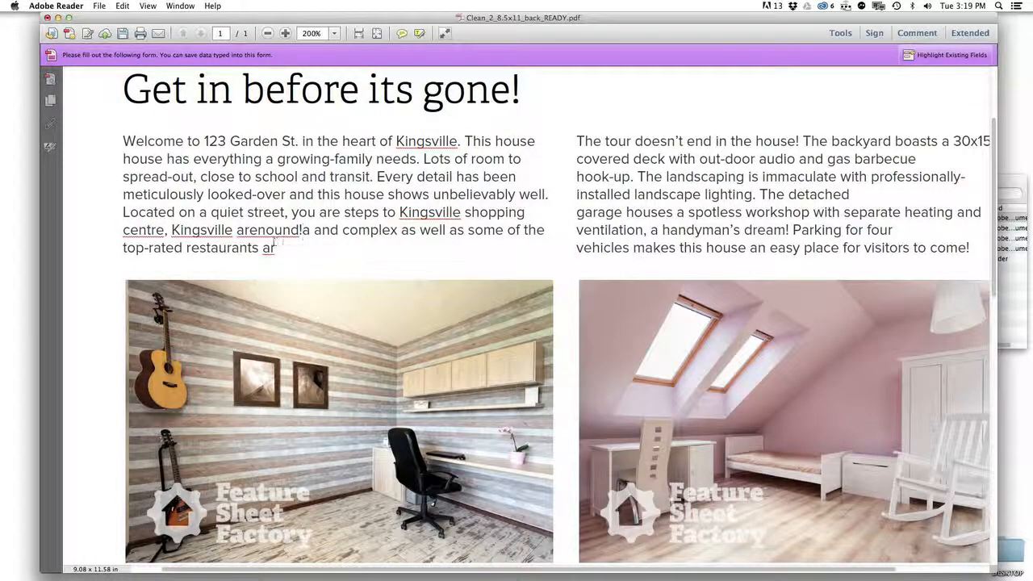
# Step: Undo the misplaced paste and insert 'ound!' after 'ar' to form 'around!'
pyautogui.press('cmd+z')
pyautogui.click(268, 249)
pyautogui.press('cmd+v')
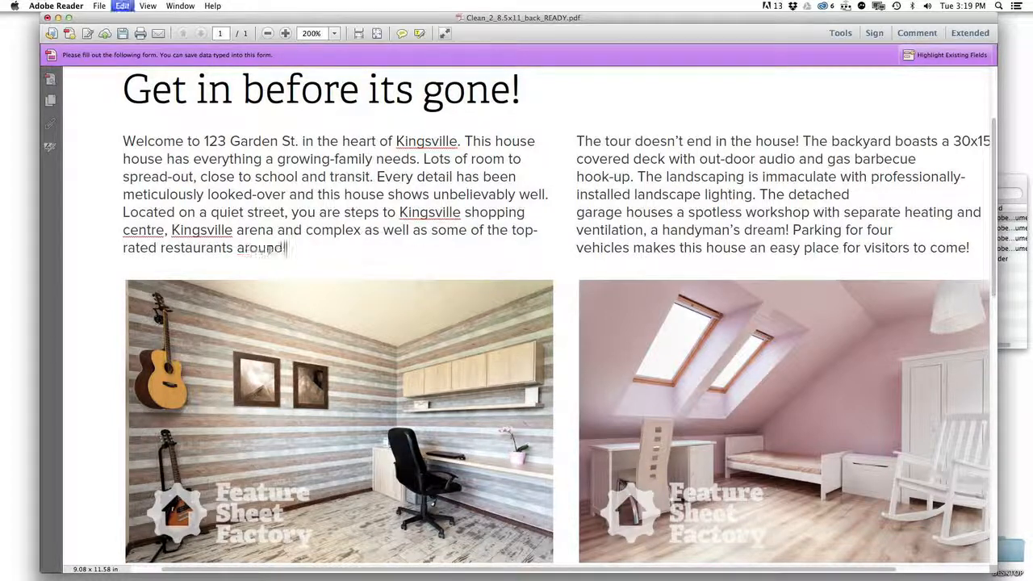
# Step: Remove the right paragraph's line breaks before 'hook-up', 'garage' and 'vehicles', then zoom out
pyautogui.click(606, 234)
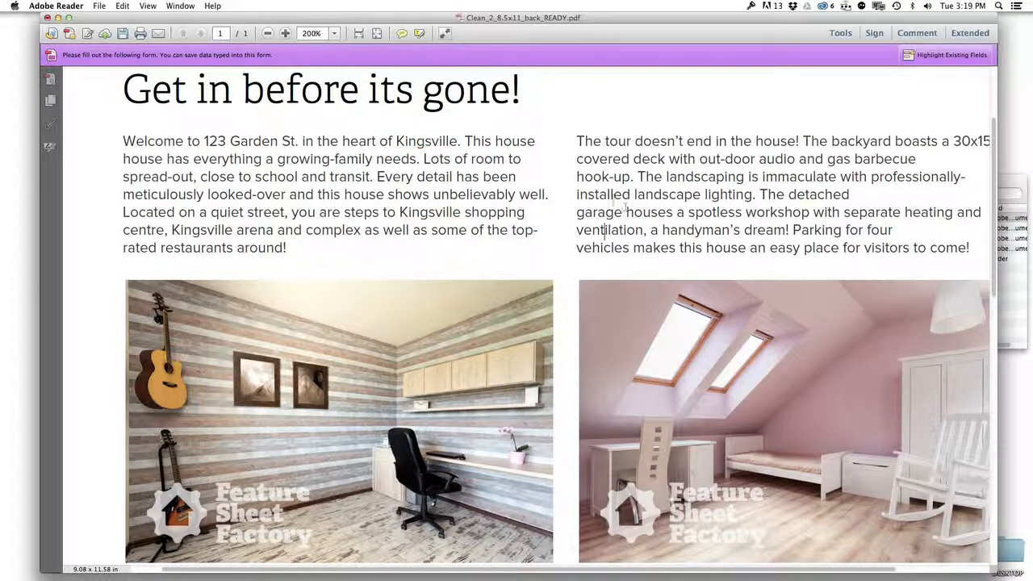
pyautogui.click(576, 176)
pyautogui.press('BackSpace')
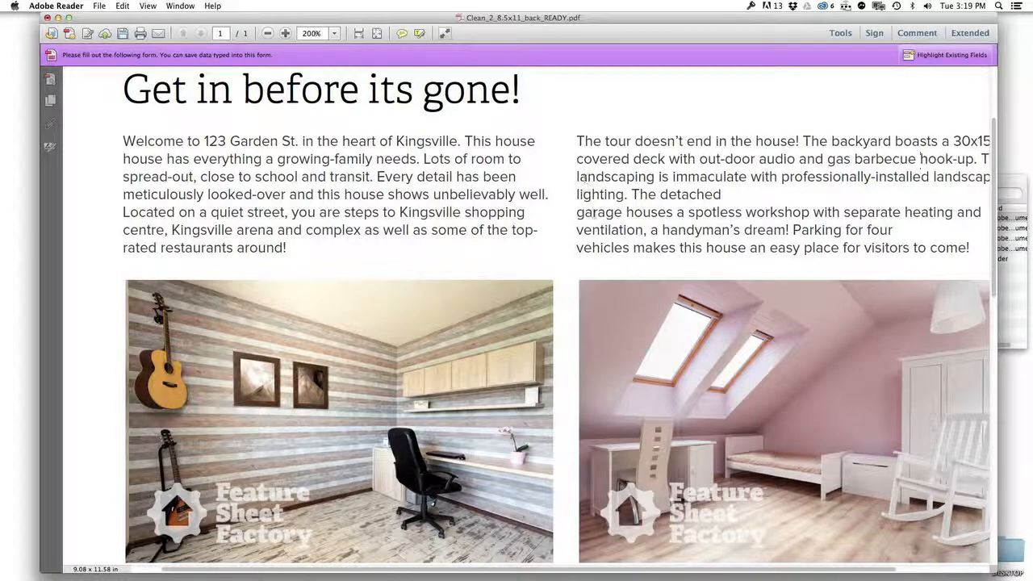
pyautogui.click(576, 211)
pyautogui.press('BackSpace')
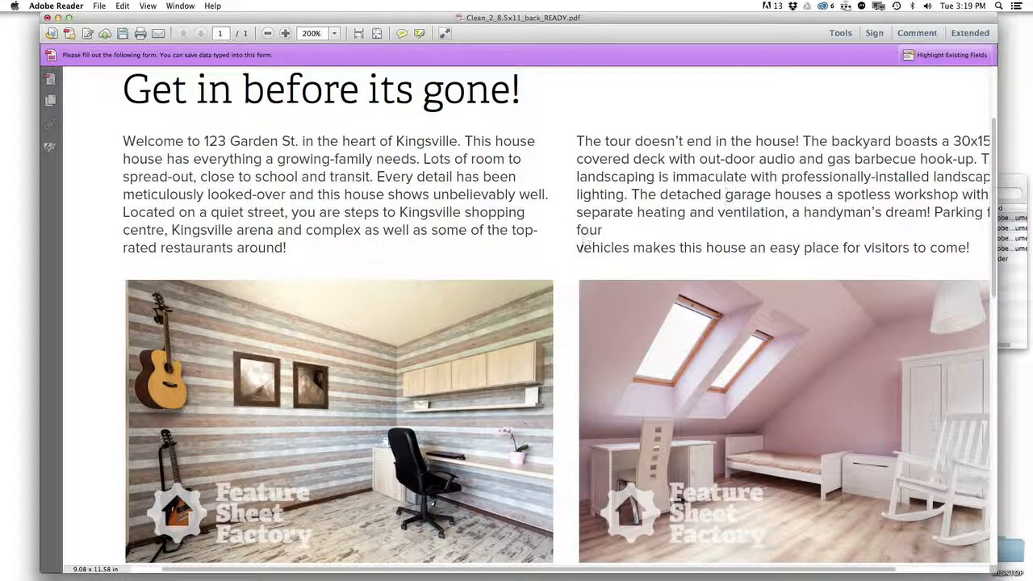
pyautogui.click(578, 247)
pyautogui.press('BackSpace')
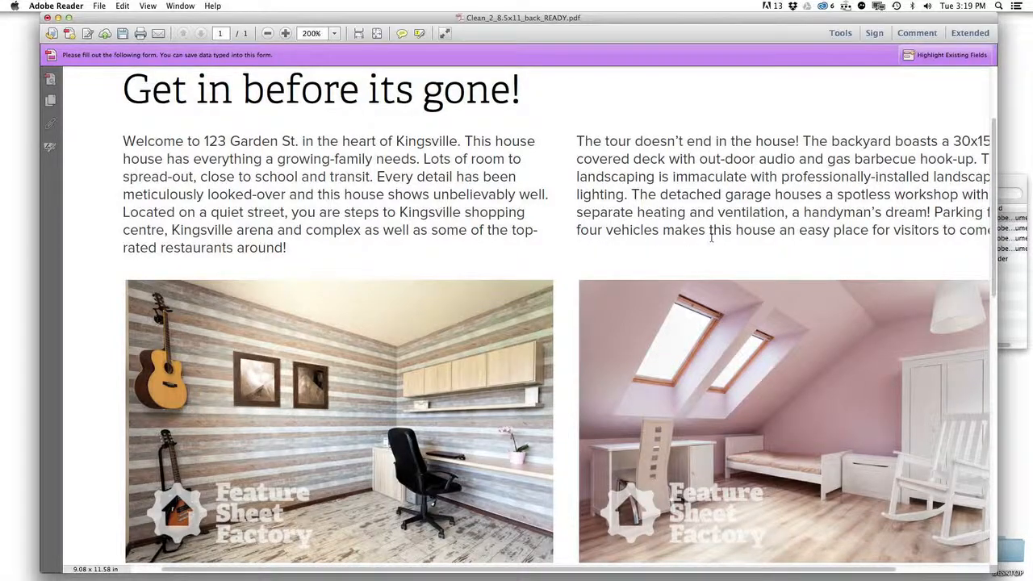
pyautogui.scroll(-3, 712, 238)
pyautogui.scroll(-2, 555, 232)
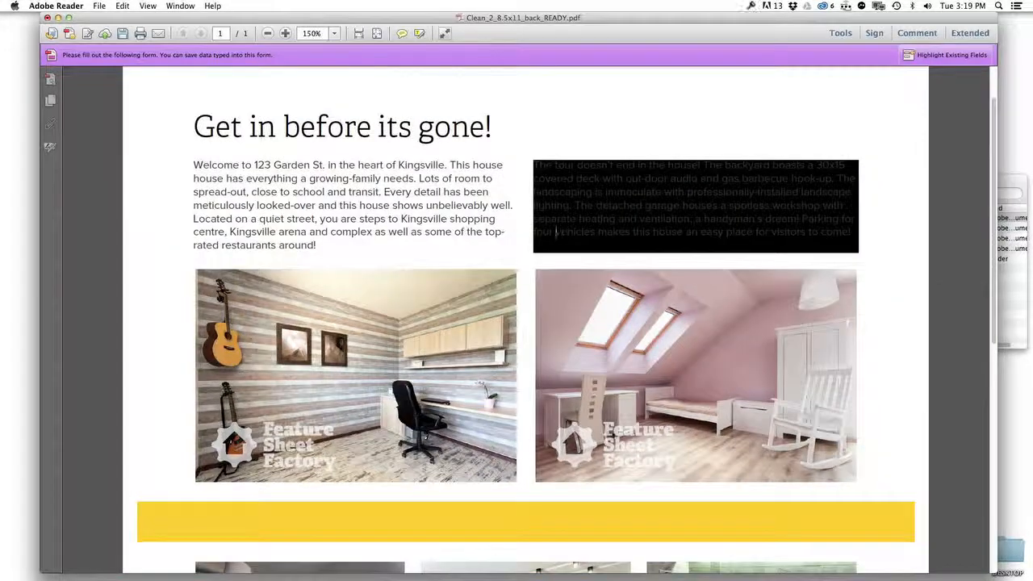
pyautogui.press('super+minus')
pyautogui.press('super+plus')
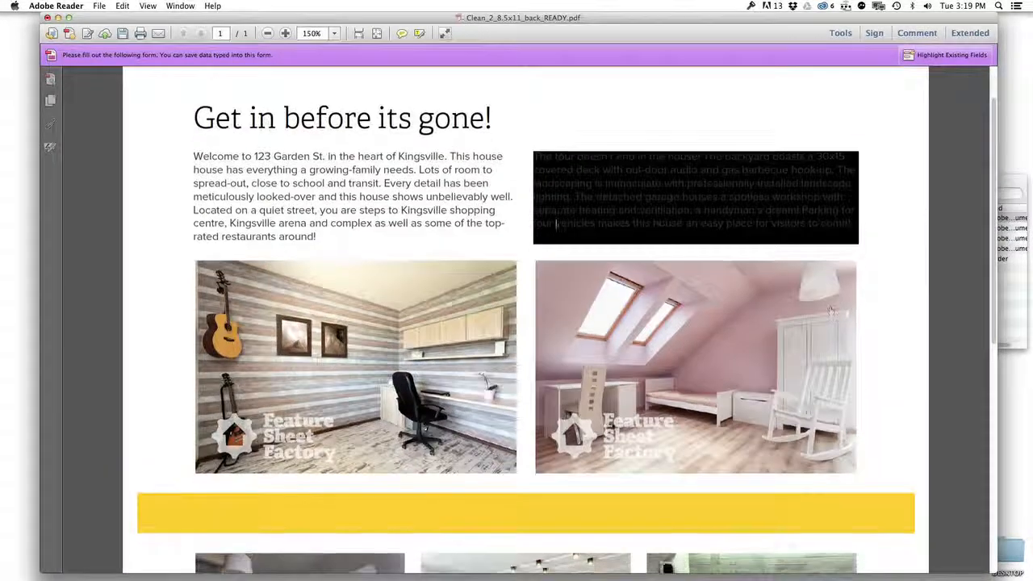
pyautogui.press('super+minus')
pyautogui.scroll(-2, 879, 310)
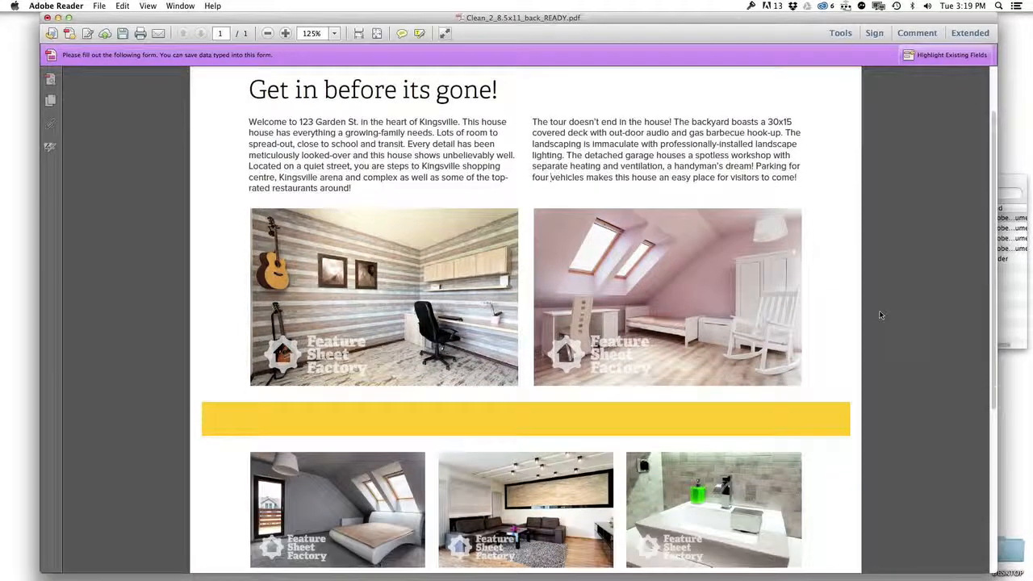
# Step: Fill the left large photo slot with suburbs2.jpg from the IMAGES folder after previewing it
pyautogui.click(339, 314)
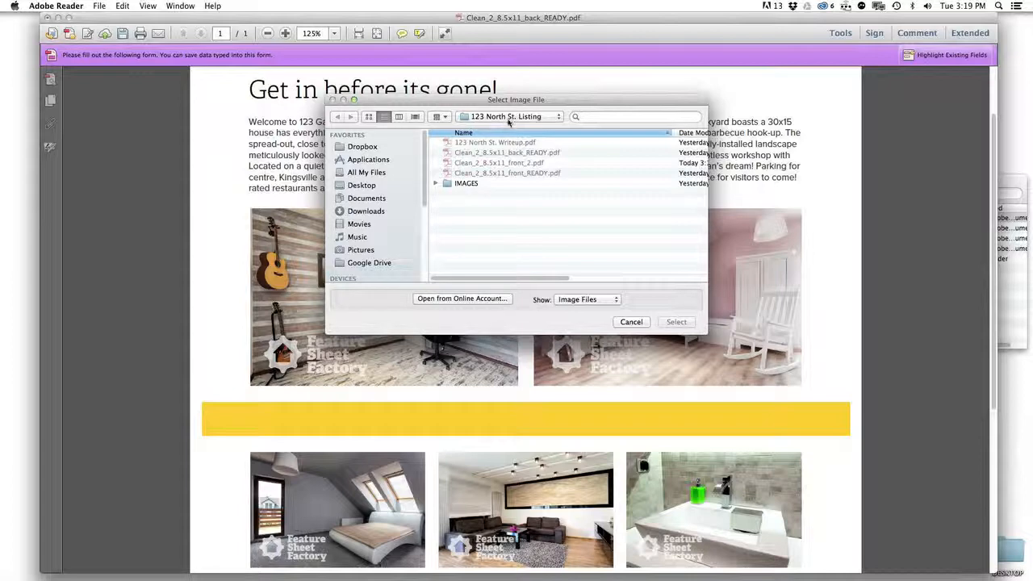
pyautogui.doubleClick(466, 184)
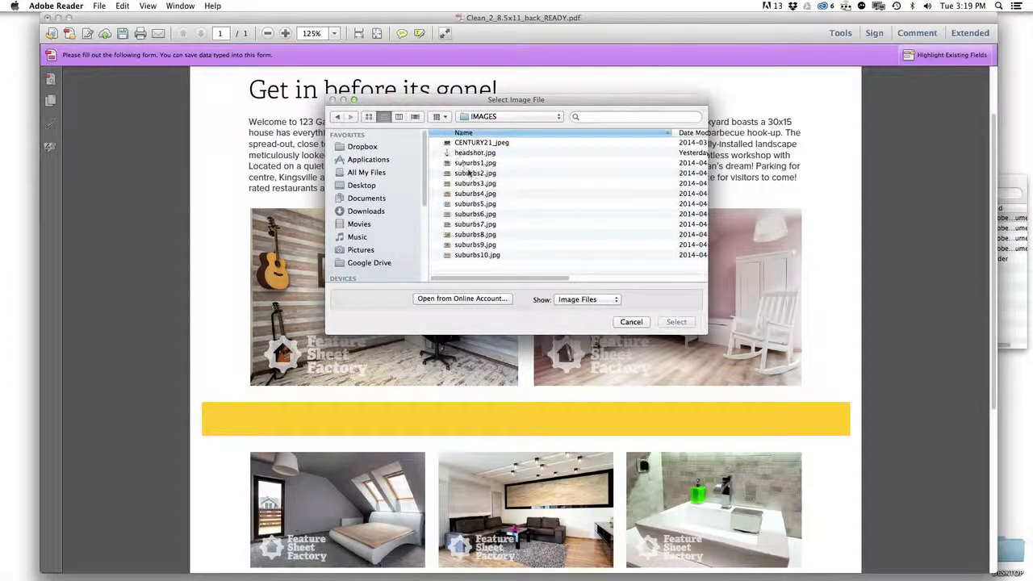
pyautogui.click(471, 173)
pyautogui.press('space')
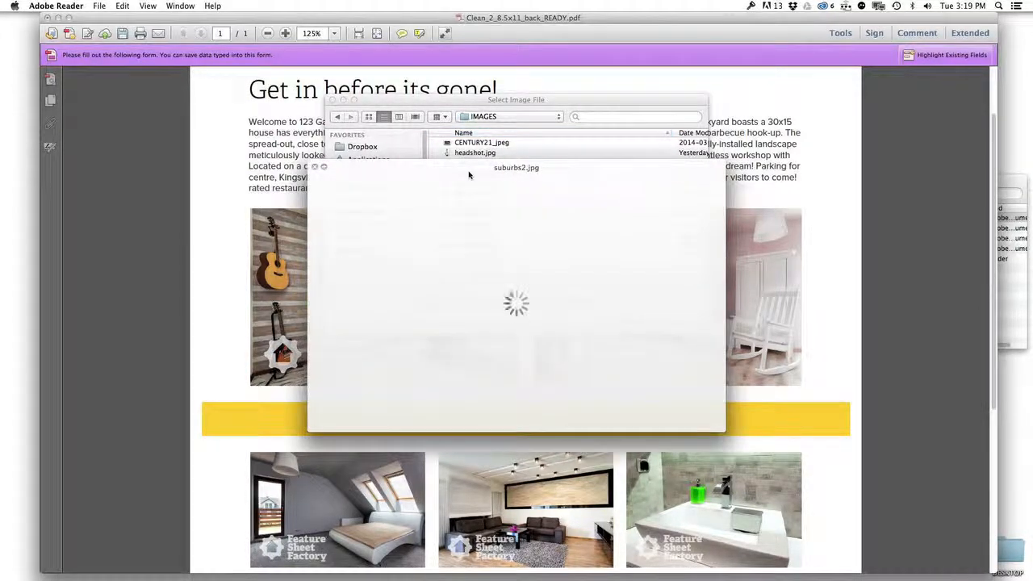
pyautogui.press('Down')
pyautogui.press('Up')
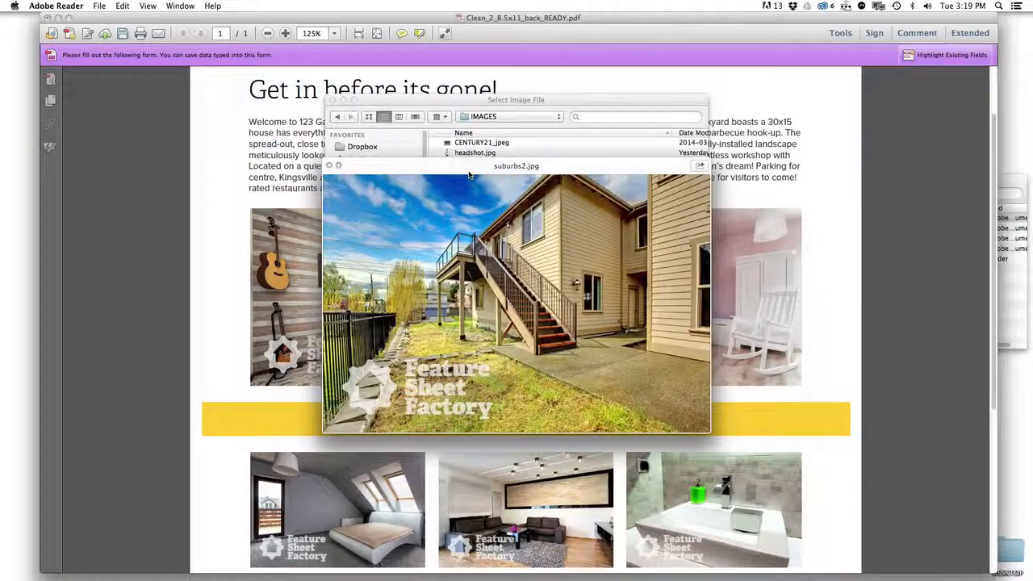
pyautogui.press('space')
pyautogui.press('Return')
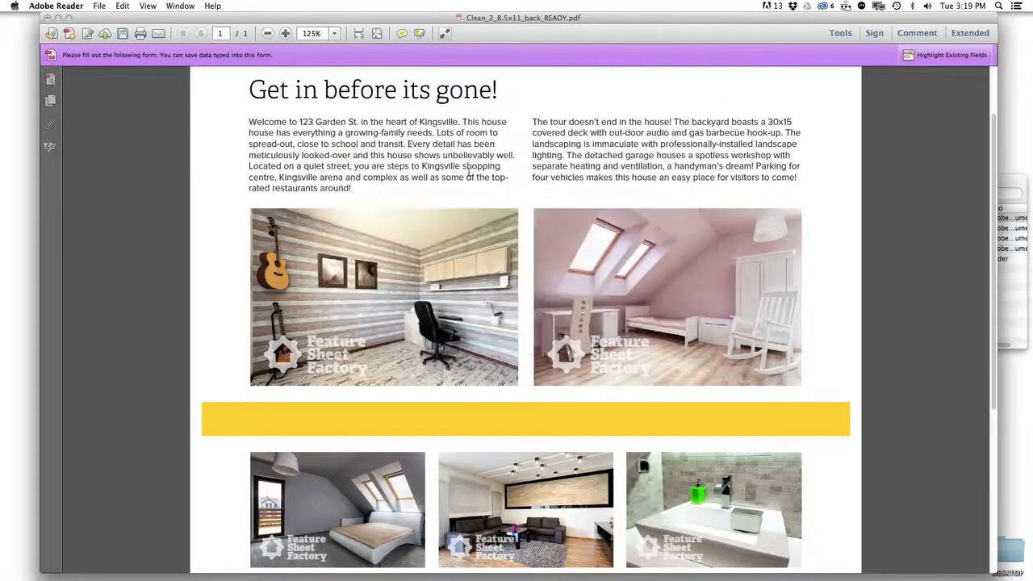
# Step: Place suburbs3.jpg in the right large slot and suburbs4.jpg in the left small slot
pyautogui.click(602, 265)
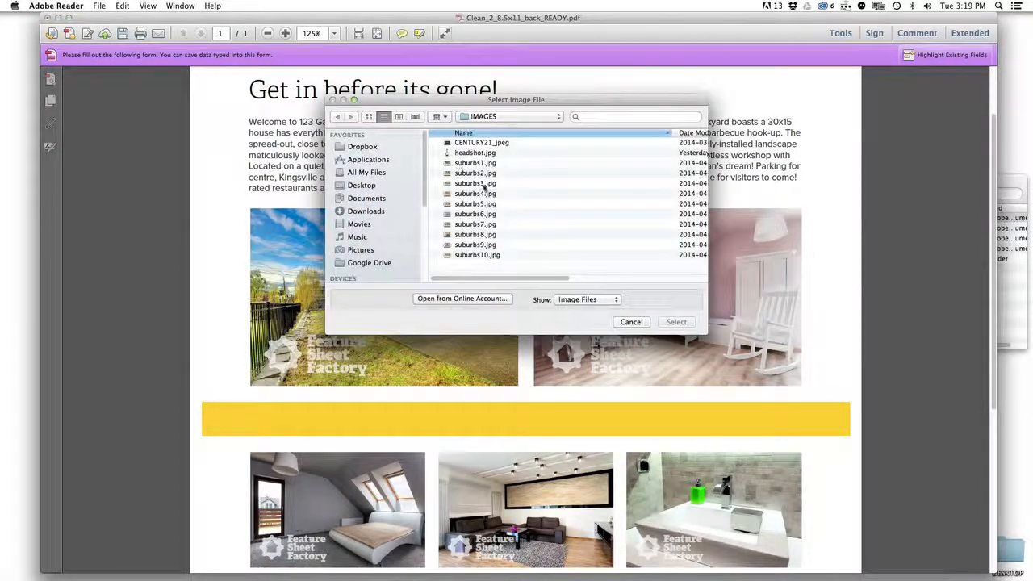
pyautogui.click(476, 183)
pyautogui.click(682, 322)
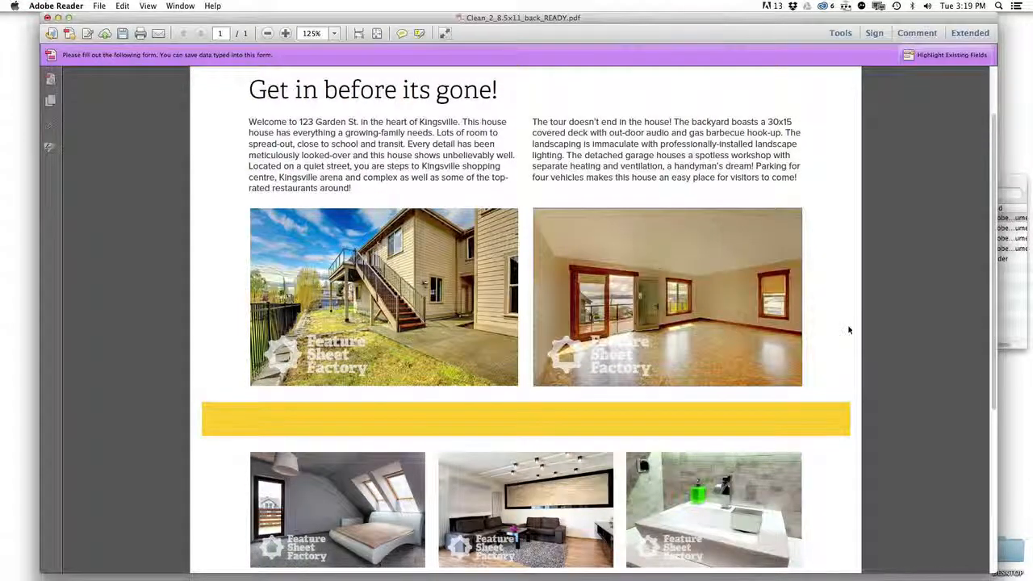
pyautogui.scroll(-3, 848, 330)
pyautogui.click(372, 395)
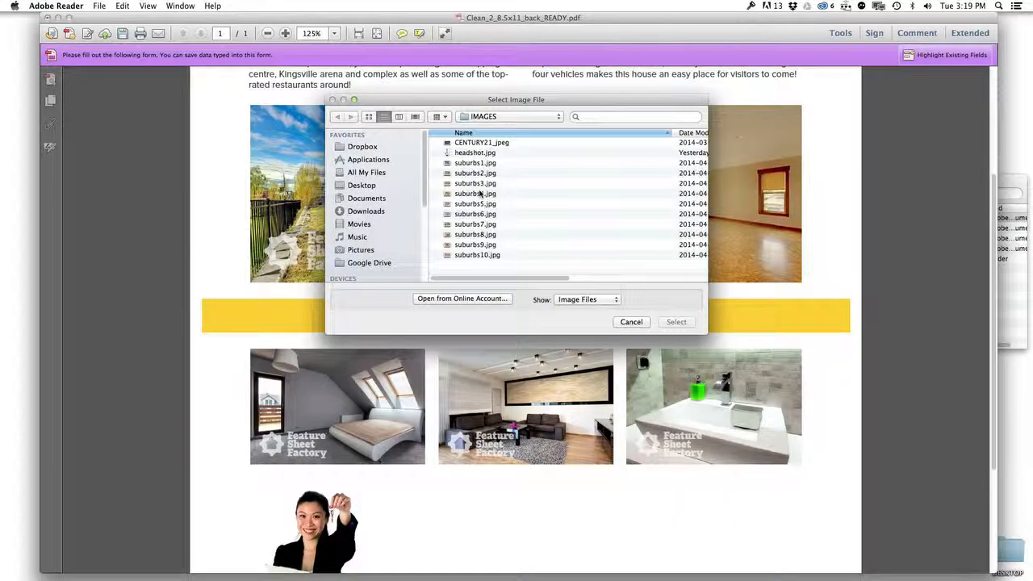
pyautogui.click(486, 194)
pyautogui.click(678, 324)
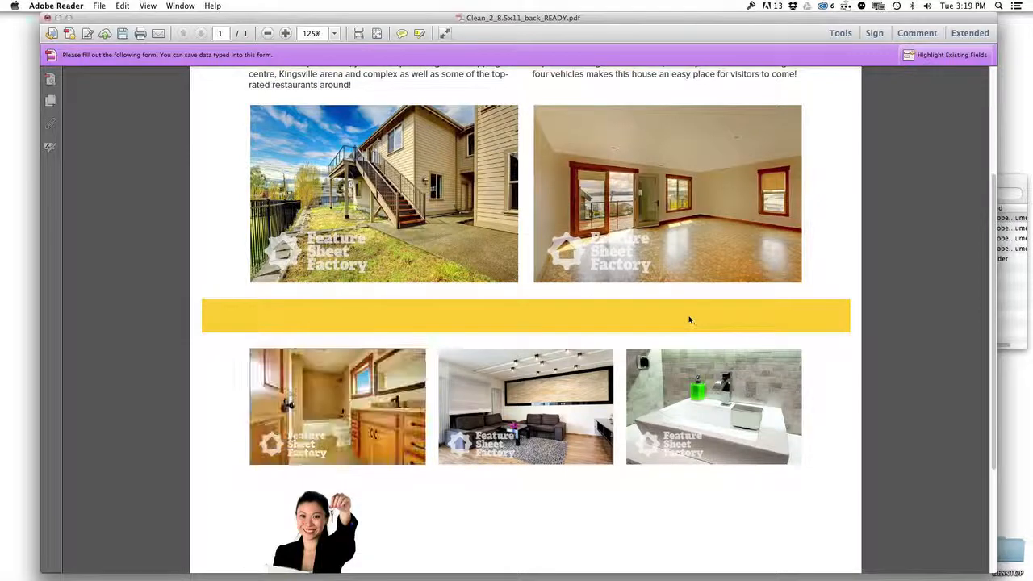
# Step: Fill the middle small slot with a room photo and the right small slot with suburbs9.jpg
pyautogui.click(531, 394)
pyautogui.click(486, 214)
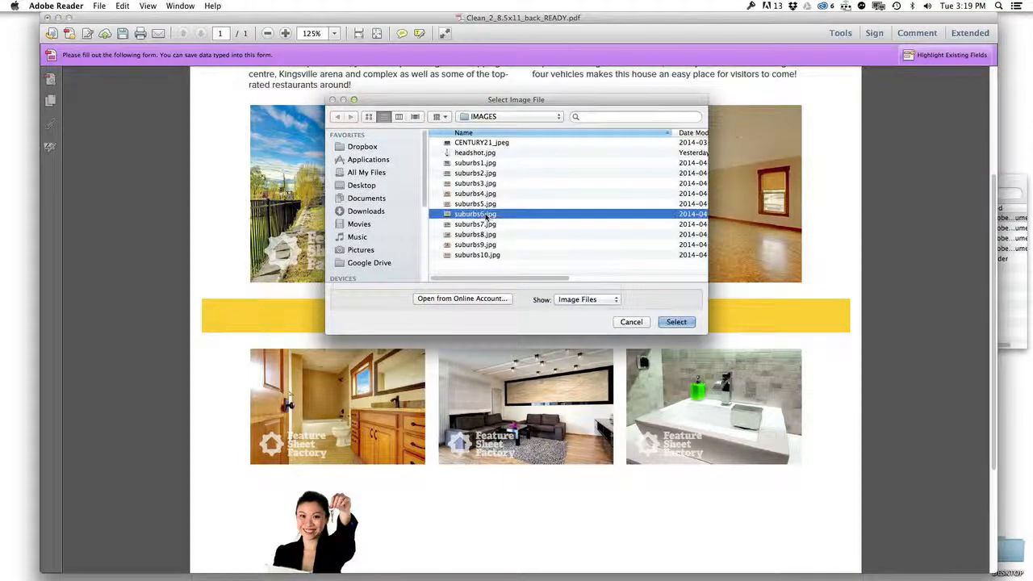
pyautogui.click(676, 322)
pyautogui.click(723, 386)
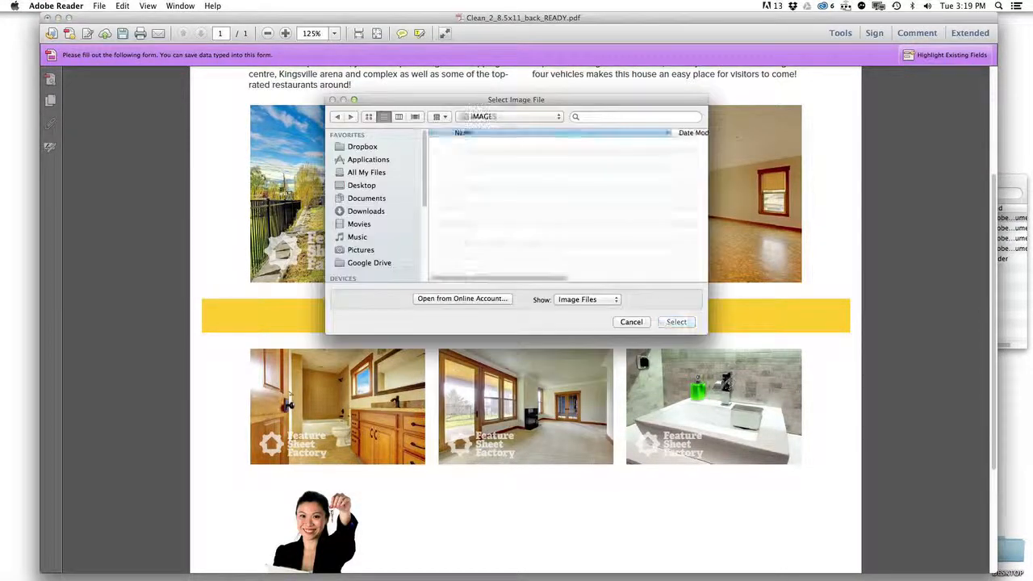
pyautogui.click(486, 247)
pyautogui.click(676, 322)
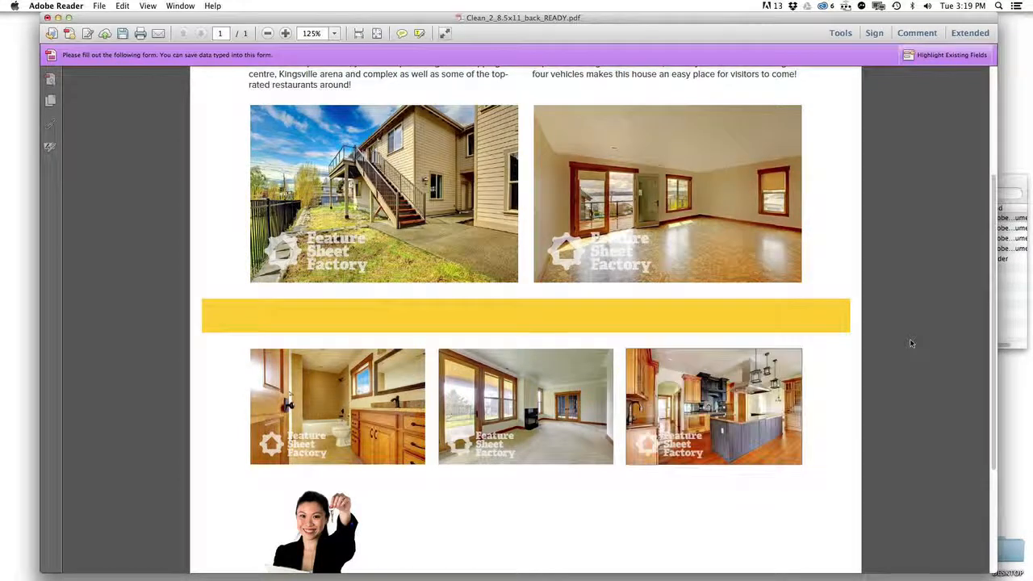
pyautogui.scroll(-2, 904, 341)
pyautogui.scroll(-5, 896, 343)
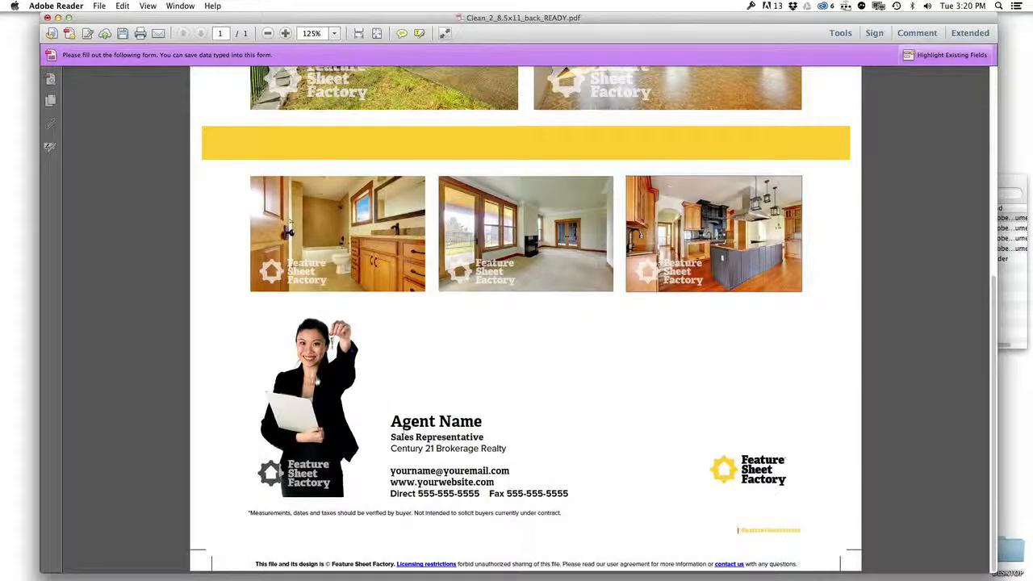
# Step: Place headshot.jpg in the agent photo field and enter the agent's first name
pyautogui.click(323, 374)
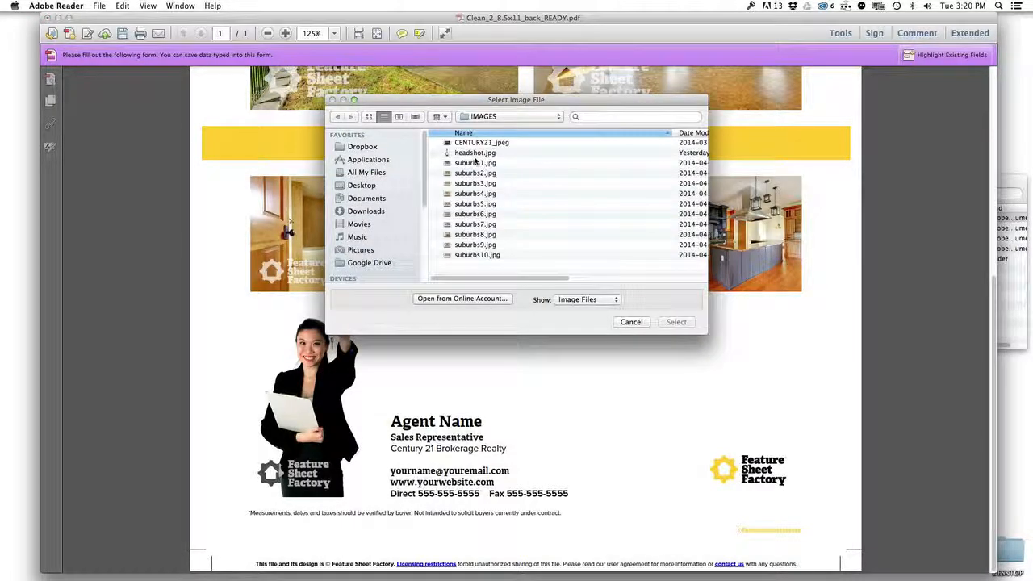
pyautogui.click(473, 152)
pyautogui.click(671, 322)
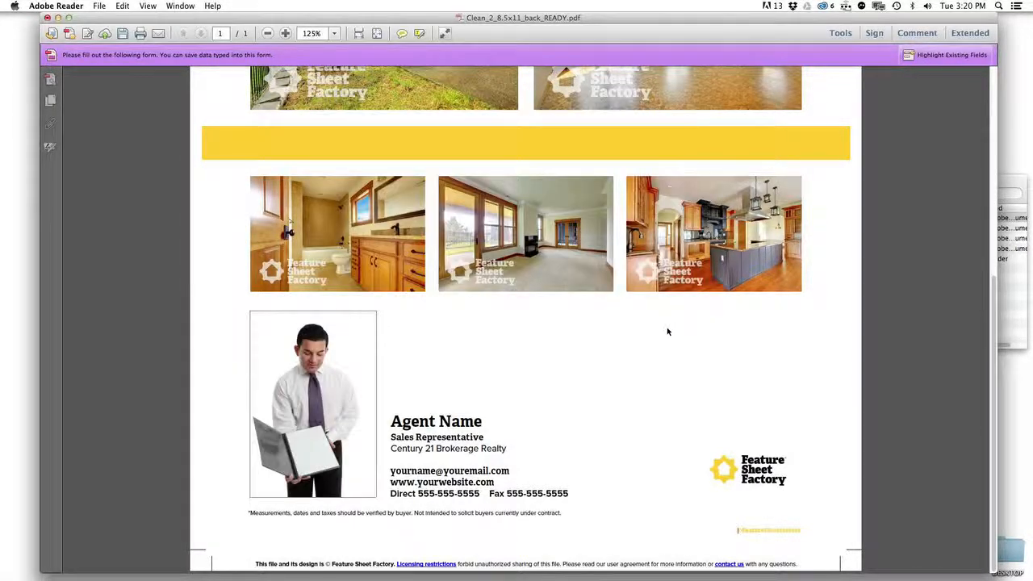
pyautogui.click(439, 420)
pyautogui.write('Jeff')
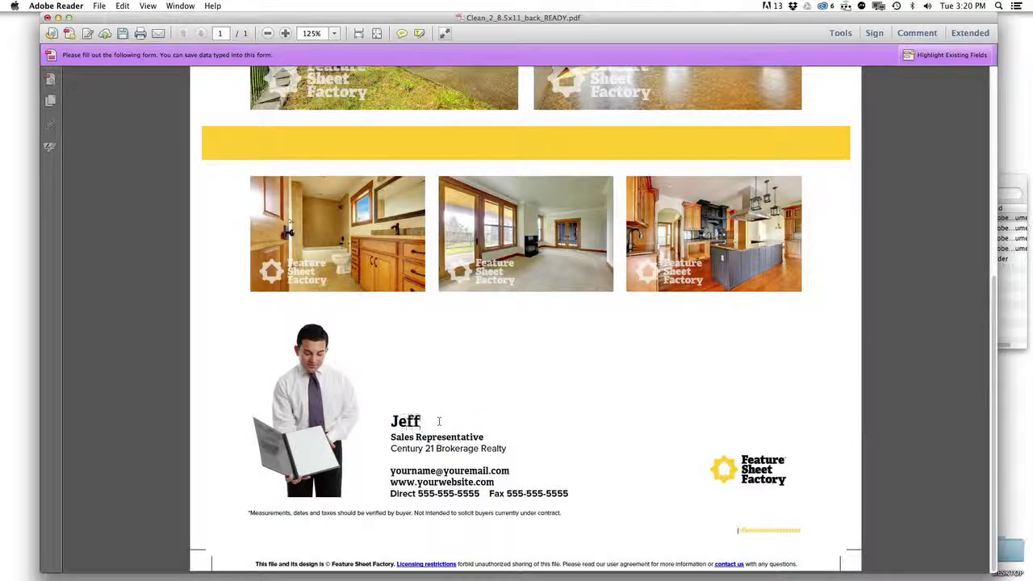
pyautogui.press('Tab')
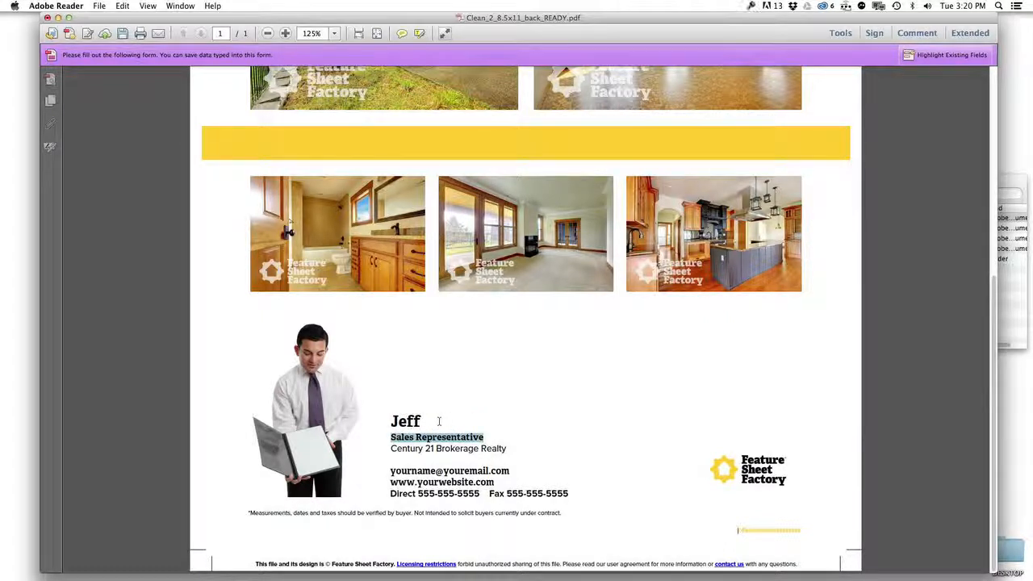
pyautogui.press('Tab')
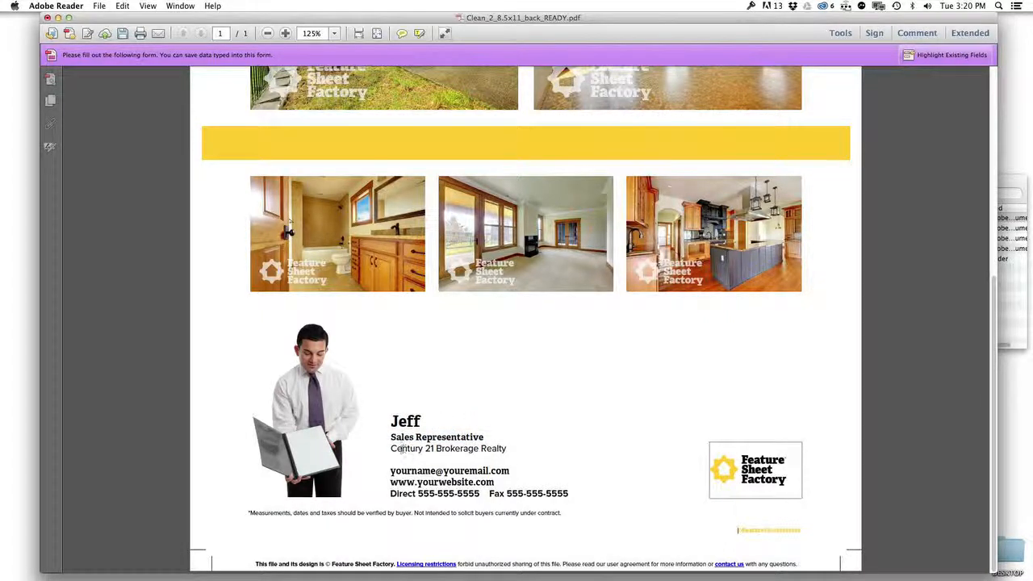
# Step: Change the brokerage to Feature Sheet, update the e-mail and website to featuresheetfactory, and delete the fax number
pyautogui.moveTo(390, 448); pyautogui.dragTo(434, 447)
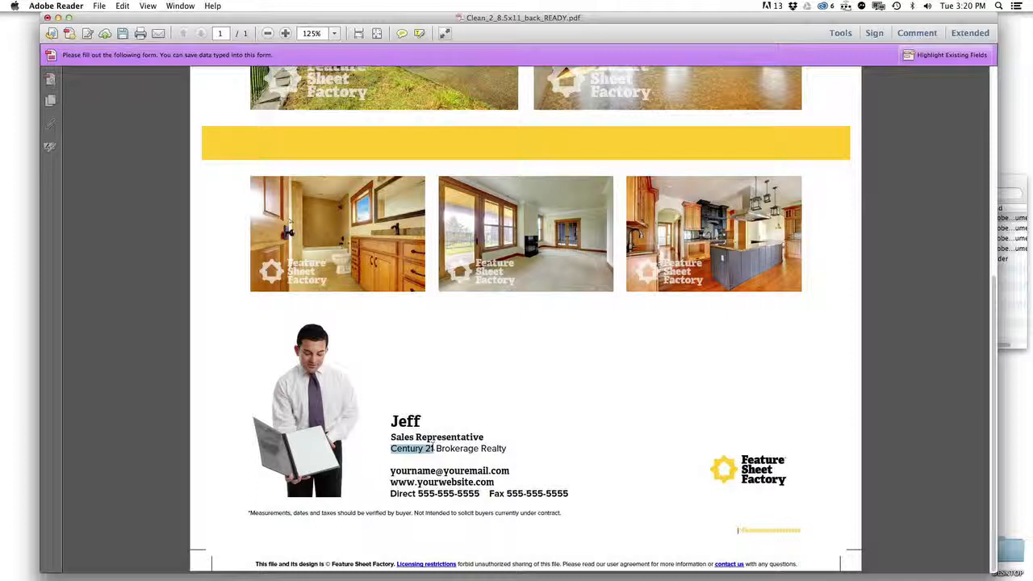
pyautogui.write('Feature S')
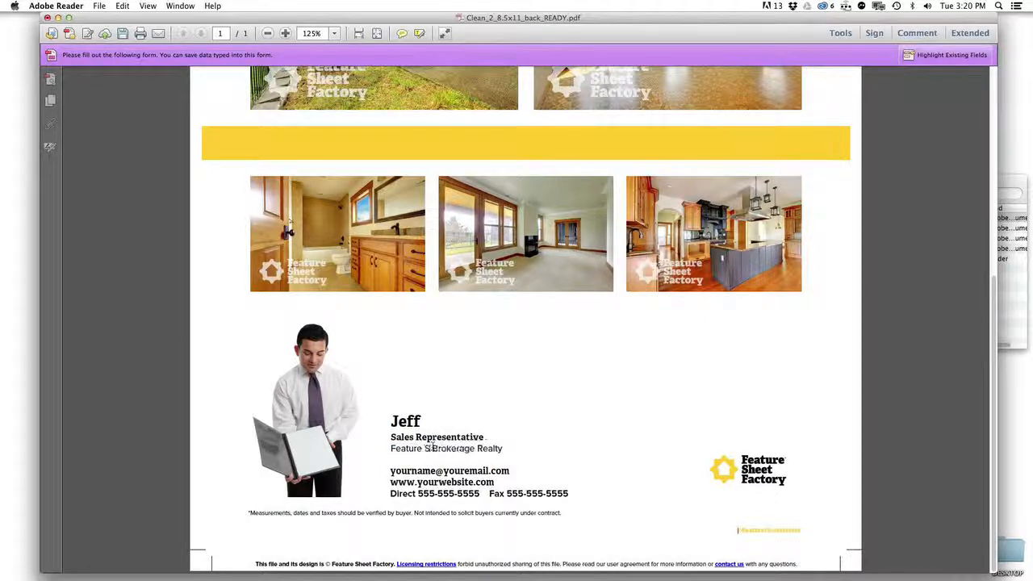
pyautogui.write('heet')
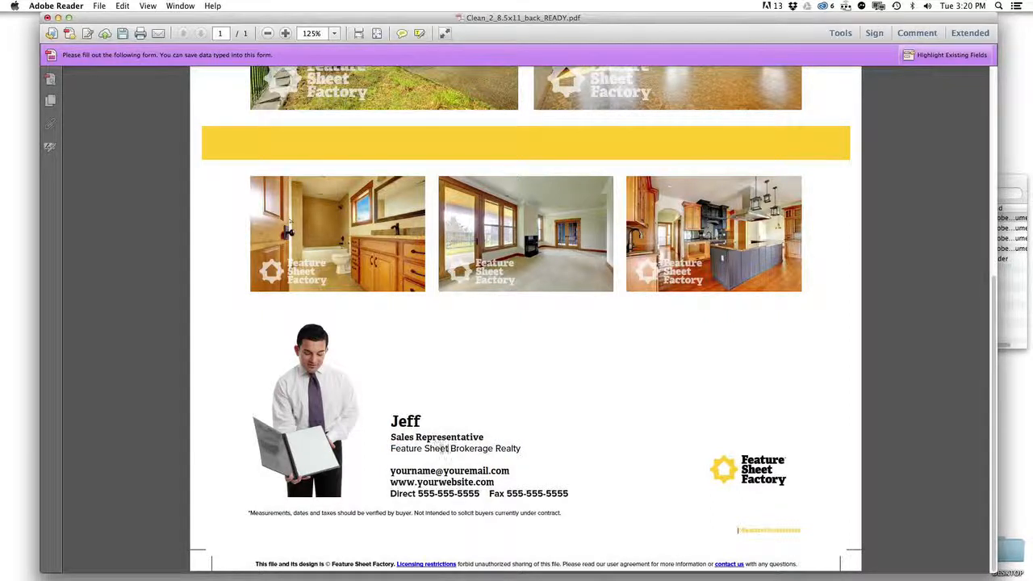
pyautogui.moveTo(435, 470); pyautogui.dragTo(378, 471)
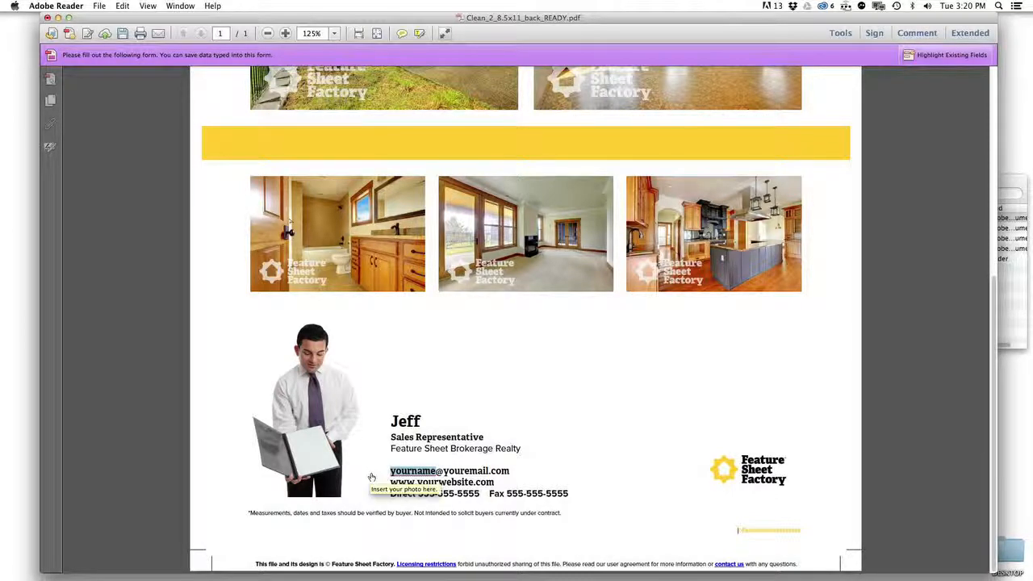
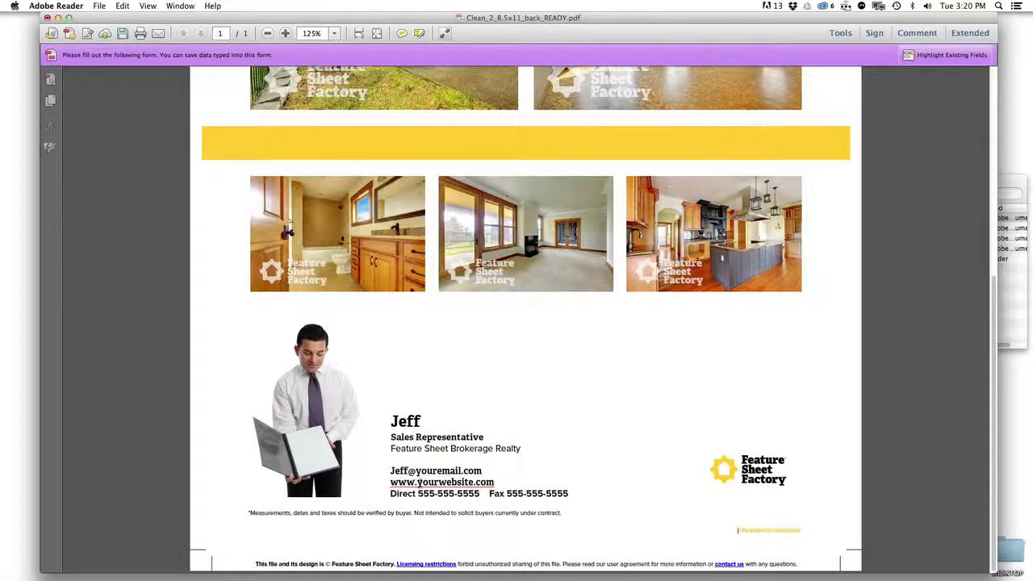
pyautogui.moveTo(417, 482); pyautogui.dragTo(472, 482)
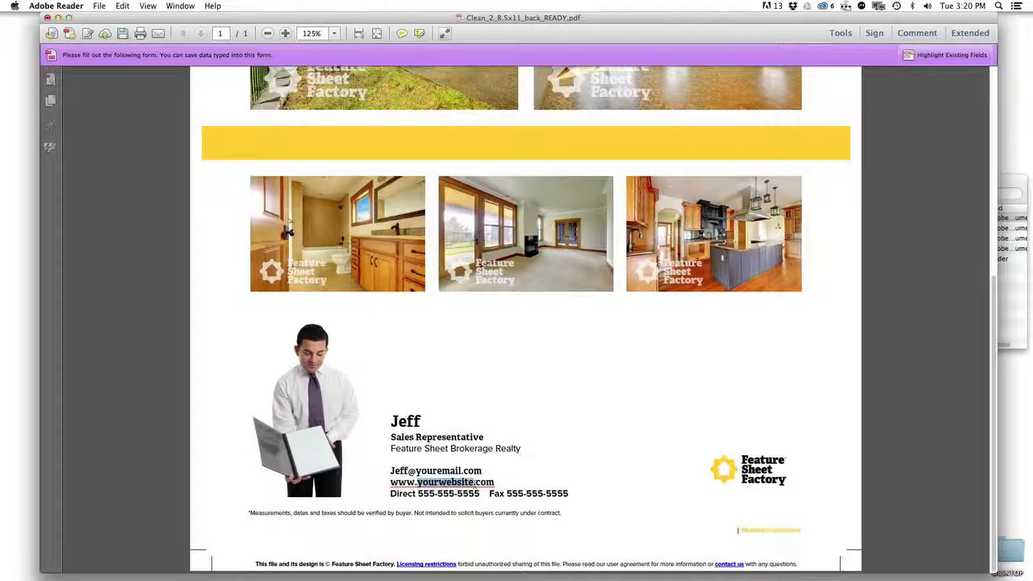
pyautogui.write('featuresh')
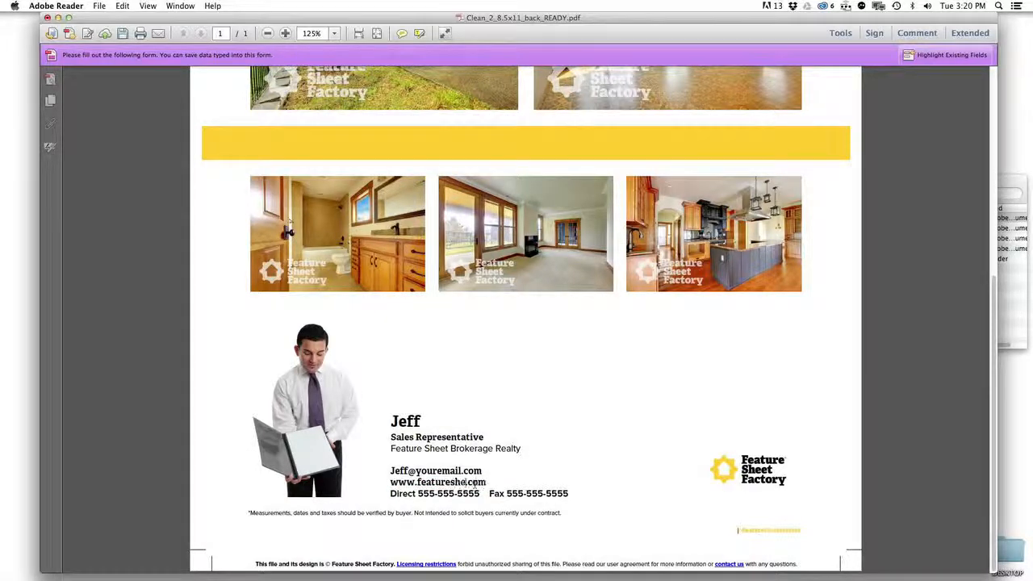
pyautogui.write('eetfactory')
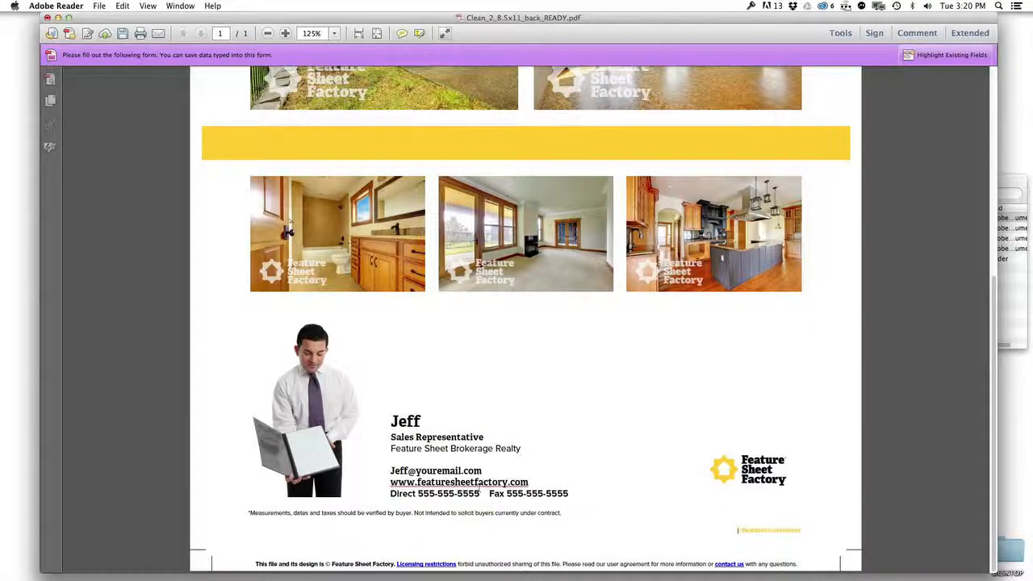
pyautogui.moveTo(489, 494); pyautogui.dragTo(593, 495)
pyautogui.press('BackSpace')
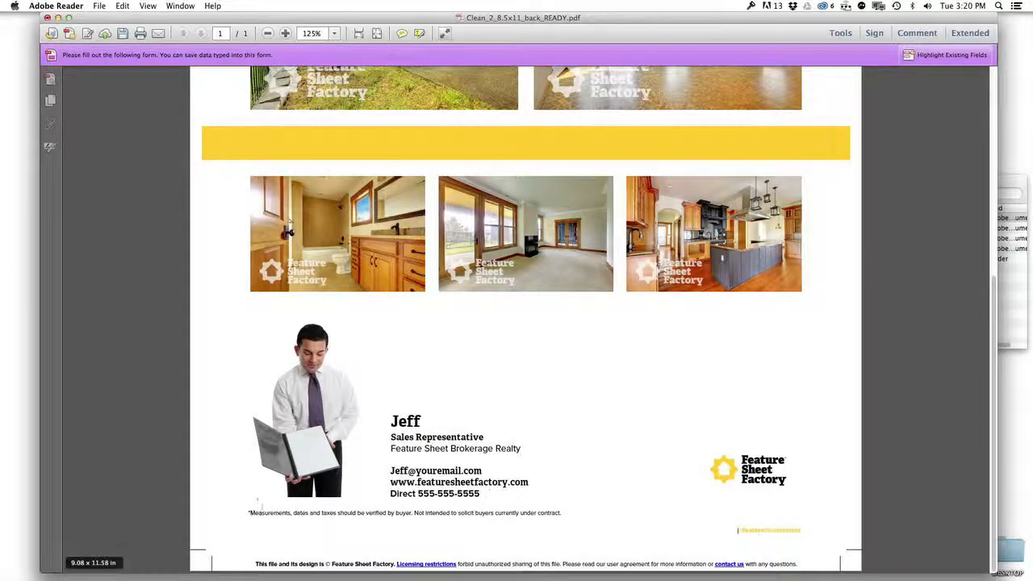
pyautogui.scroll(5, 244, 516)
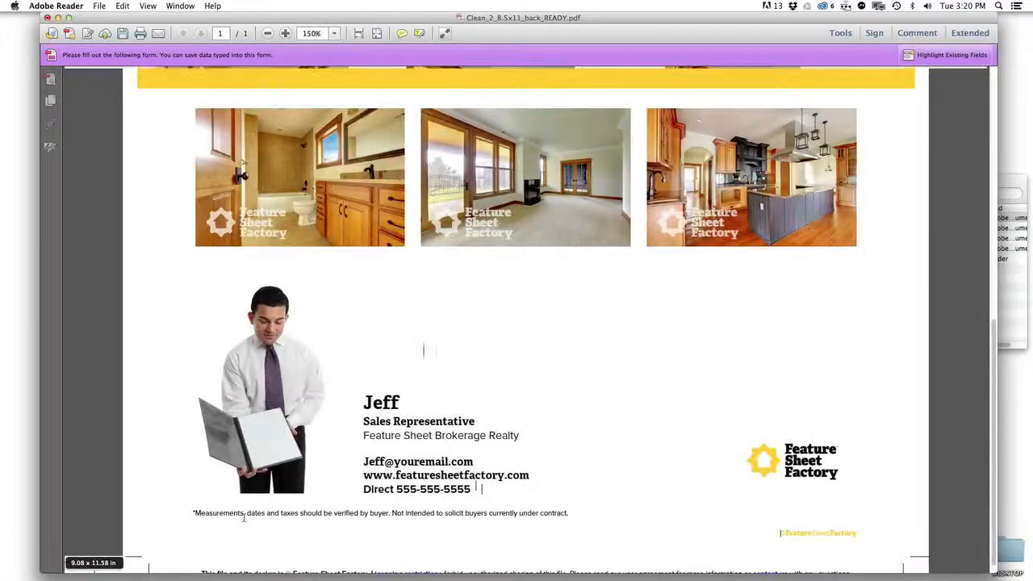
pyautogui.scroll(2, 244, 516)
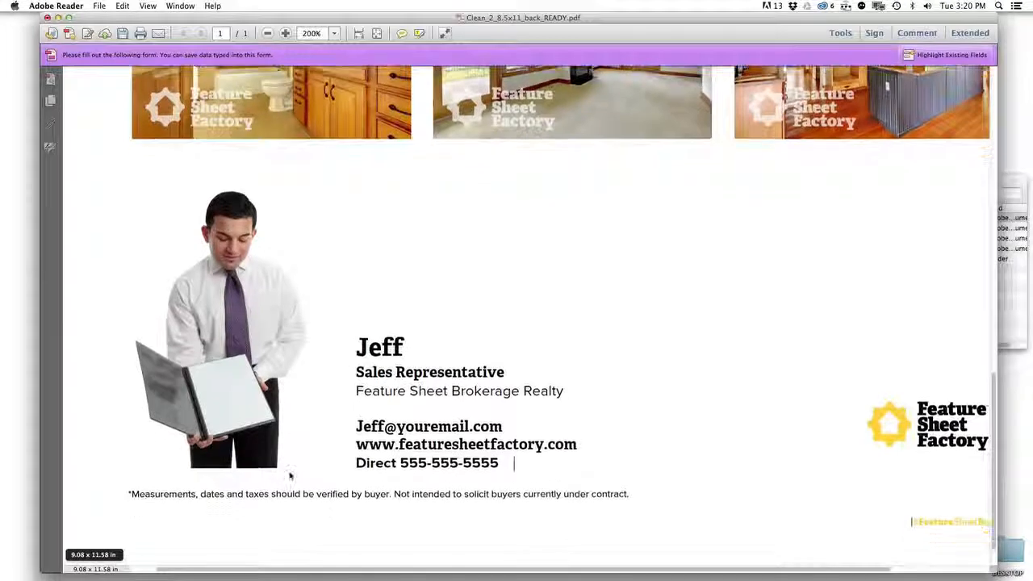
pyautogui.scroll(-1, 290, 477)
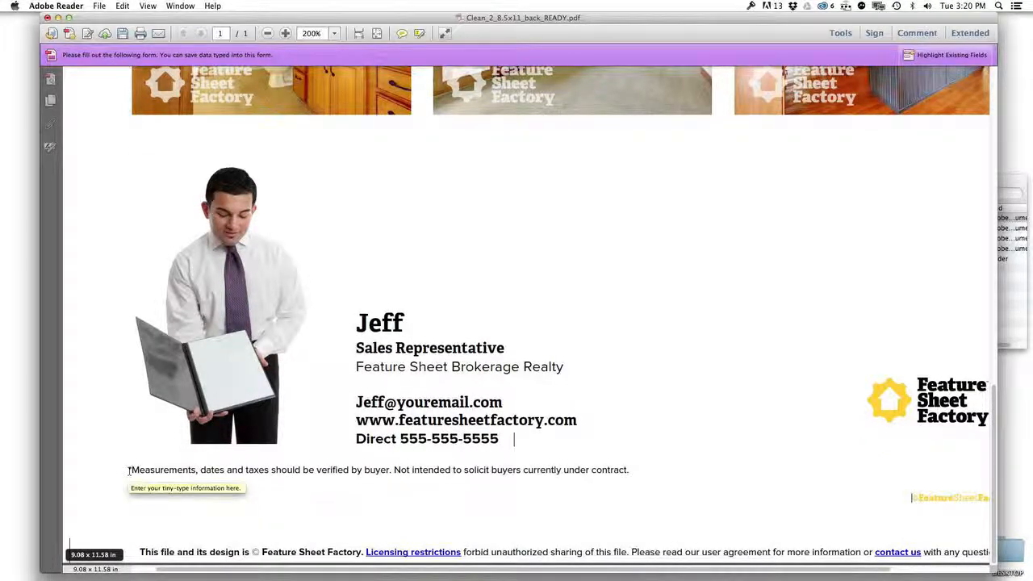
pyautogui.moveTo(128, 472); pyautogui.dragTo(638, 476)
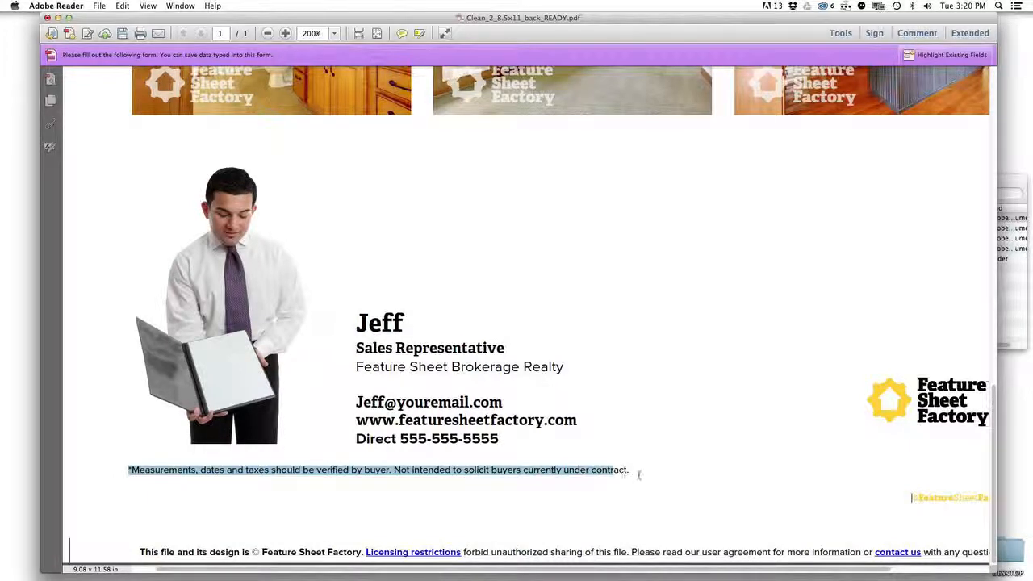
pyautogui.click(391, 471)
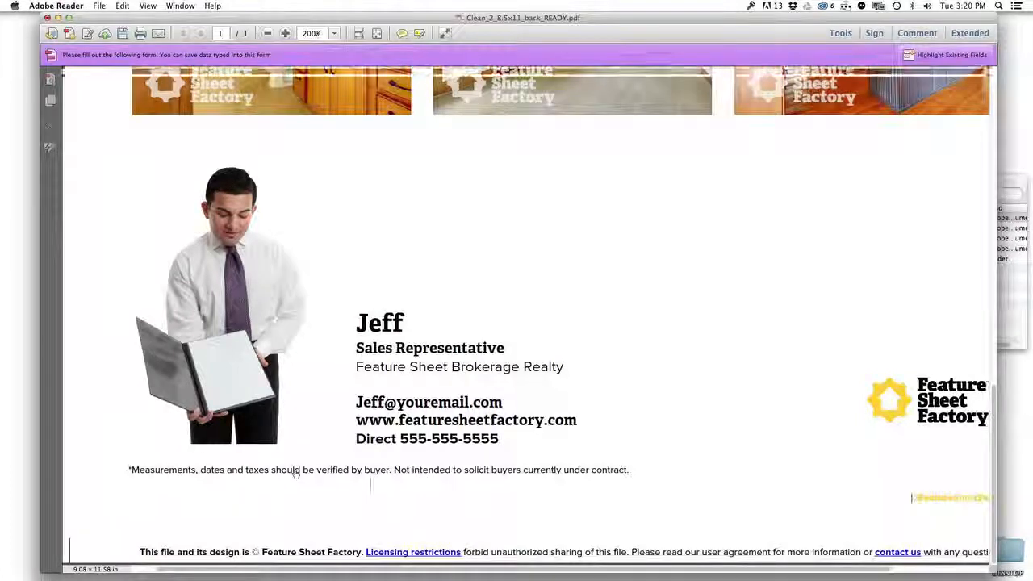
pyautogui.scroll(-3, 295, 472)
pyautogui.tripleClick(412, 491)
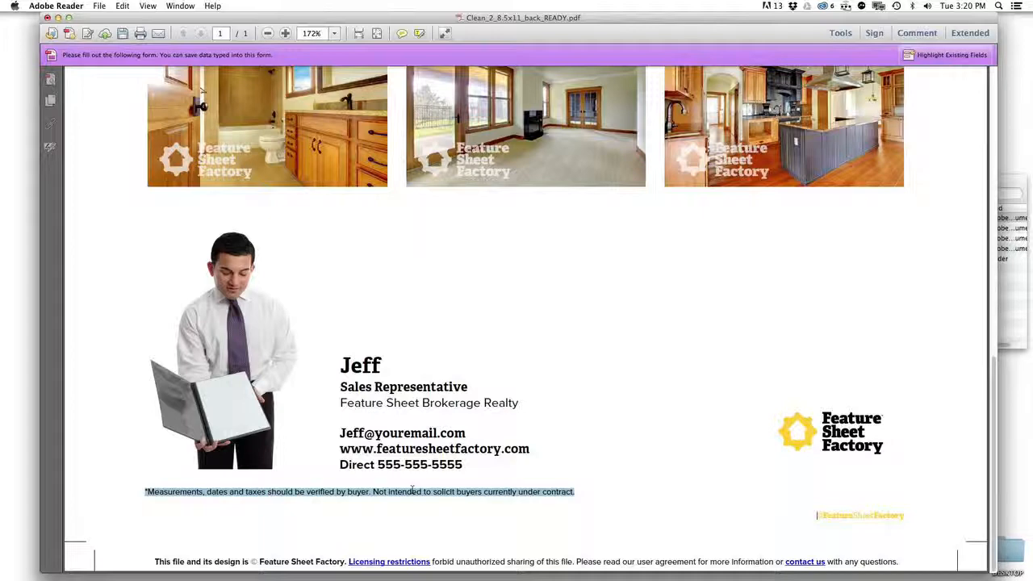
pyautogui.press('super+minus')
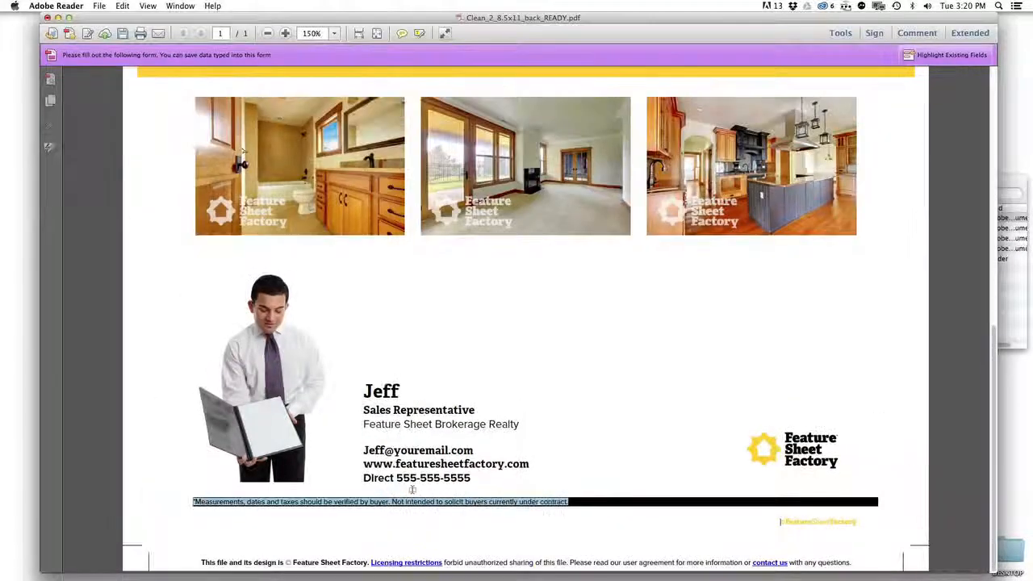
pyautogui.click(584, 504)
pyautogui.press('super+minus')
pyautogui.press('super+minus')
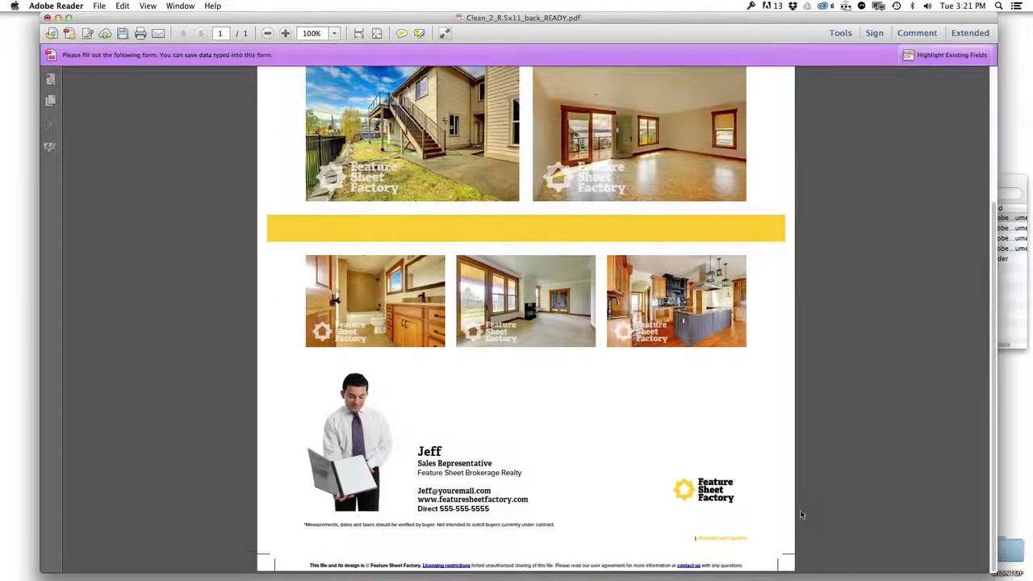
# Step: Put the CENTURY21 logo image into the brokerage logo field
pyautogui.moveTo(714, 506)
pyautogui.click(718, 504)
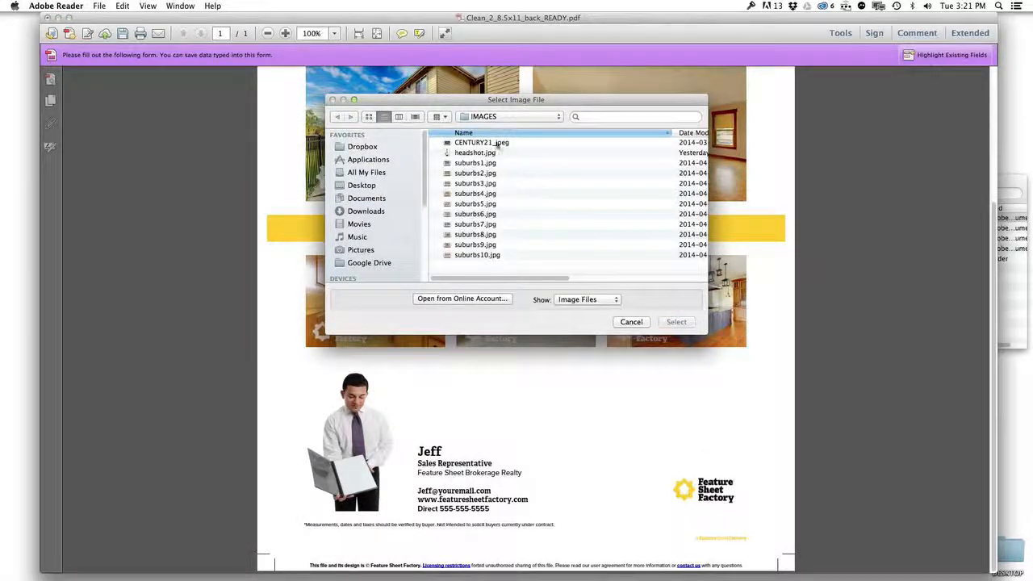
pyautogui.click(492, 144)
pyautogui.click(677, 322)
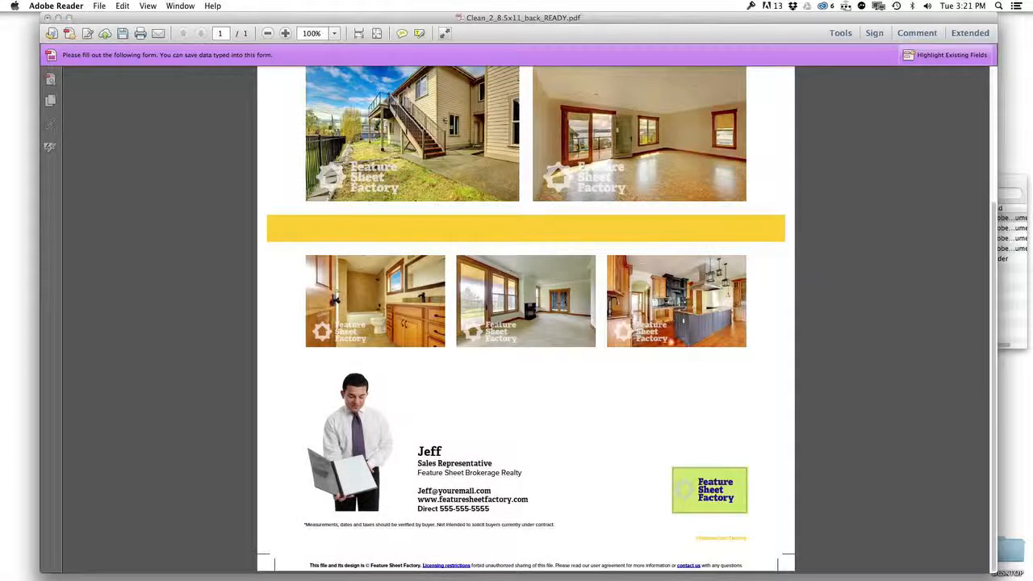
pyautogui.click(709, 457)
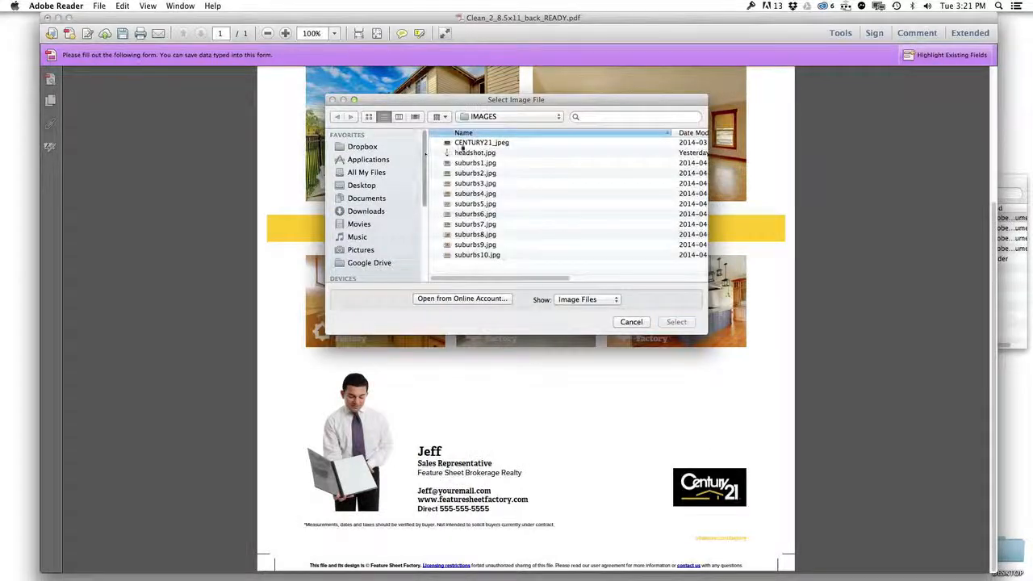
pyautogui.click(469, 143)
pyautogui.click(629, 322)
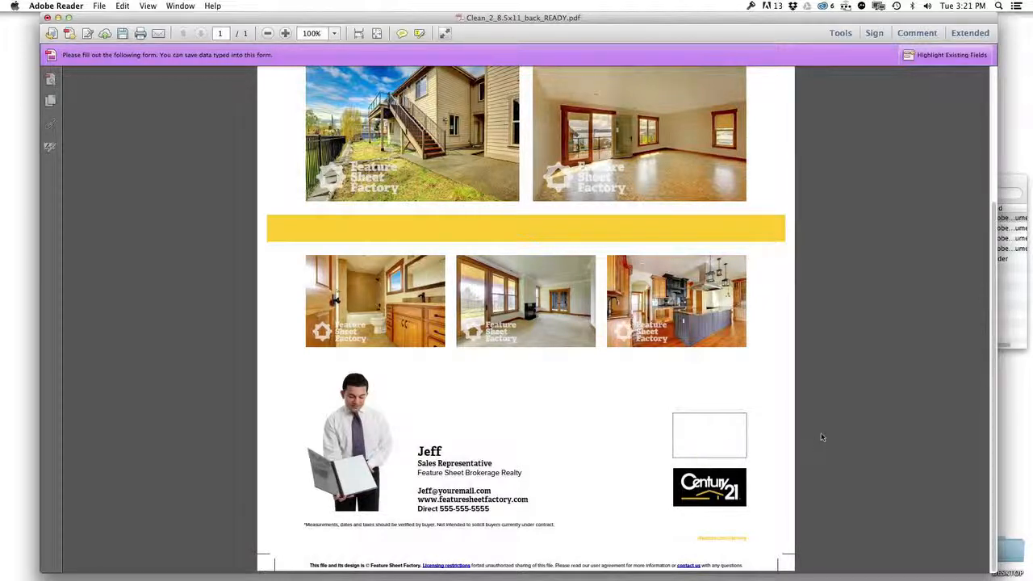
# Step: Place a second Century 21 logo in the empty image field above and fit the page in view
pyautogui.click(684, 443)
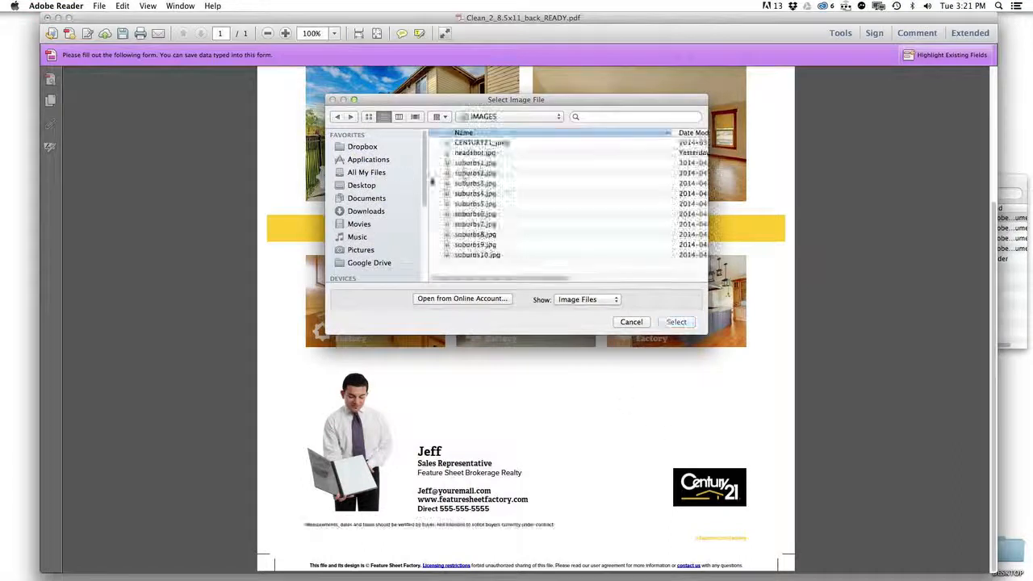
pyautogui.click(456, 142)
pyautogui.click(674, 322)
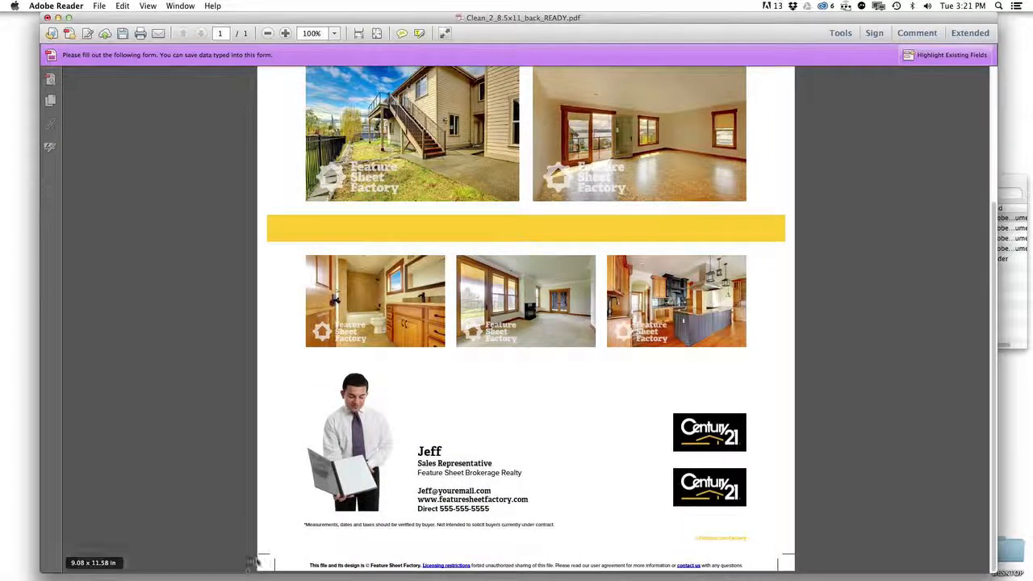
pyautogui.moveTo(309, 565); pyautogui.dragTo(743, 565)
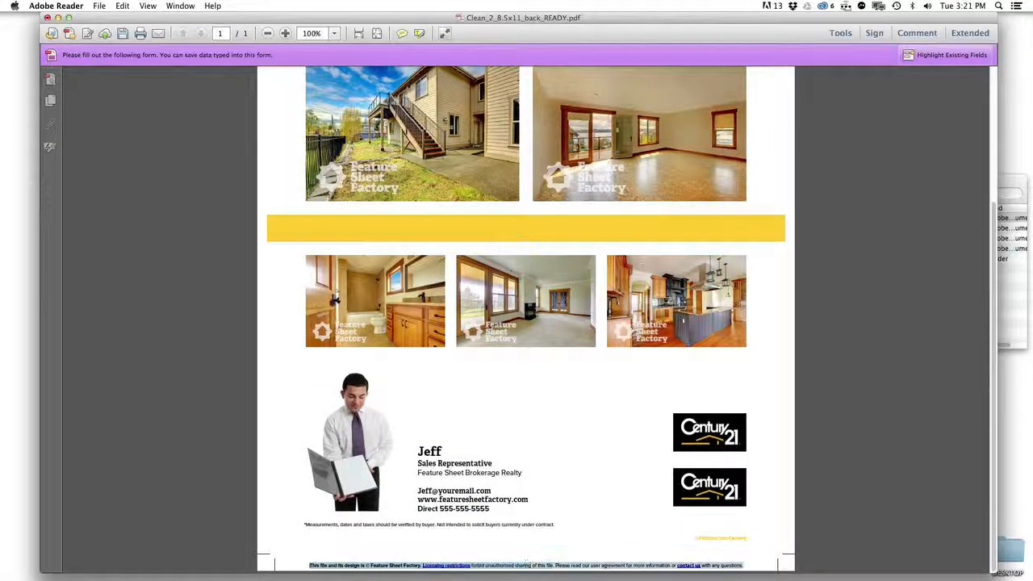
pyautogui.click(601, 502)
pyautogui.press('super+0')
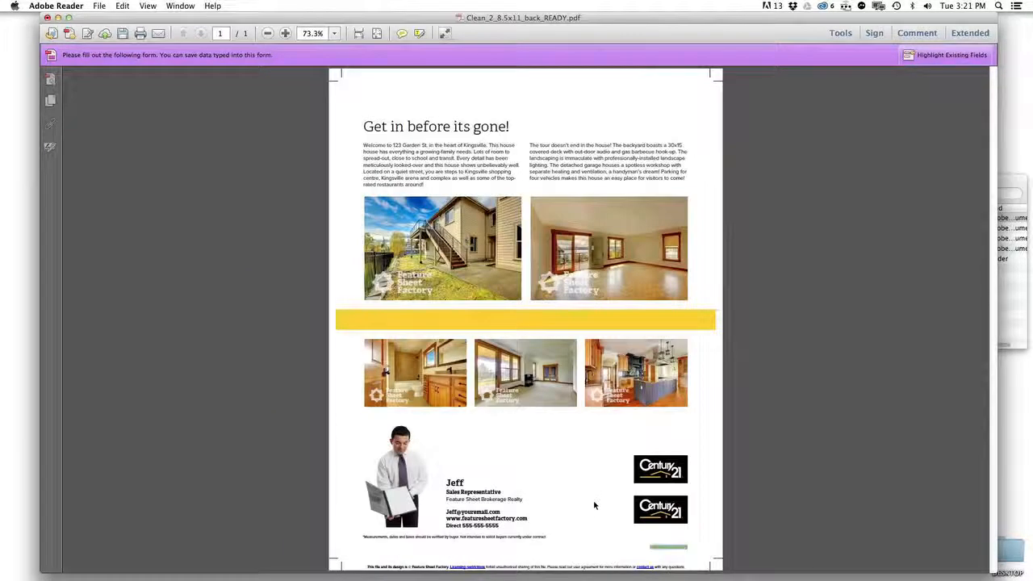
# Step: Save the flyer as Clean_2_8.5x11_back_2.pdf, replacing READY with 2, then quit Adobe Reader
pyautogui.press('super+minus')
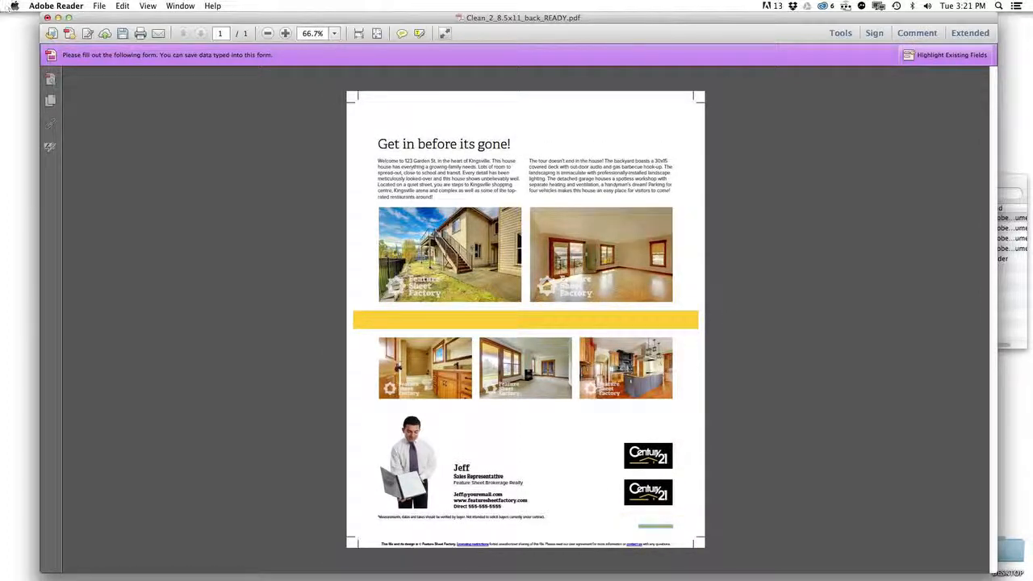
pyautogui.click(99, 6)
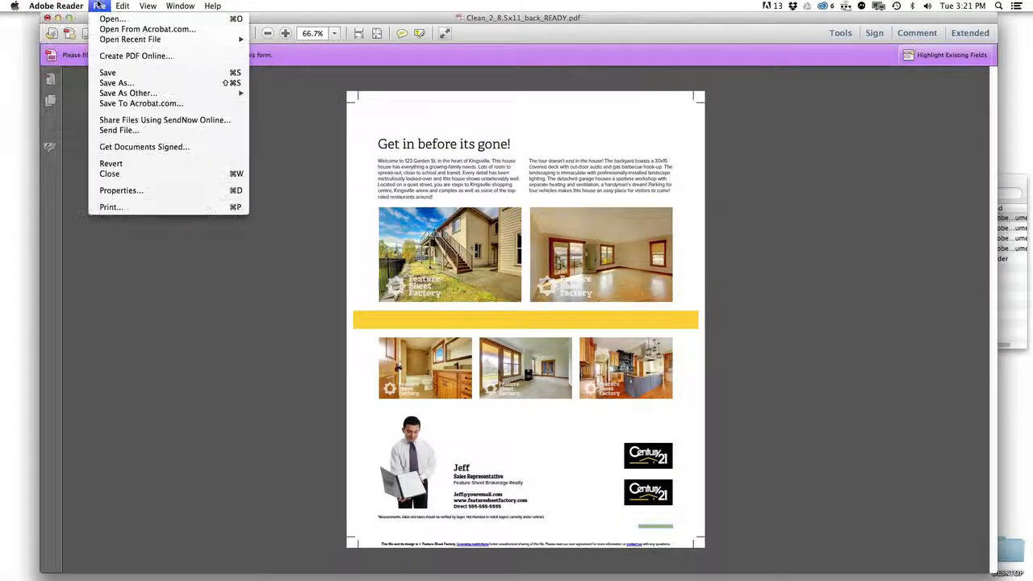
pyautogui.click(120, 83)
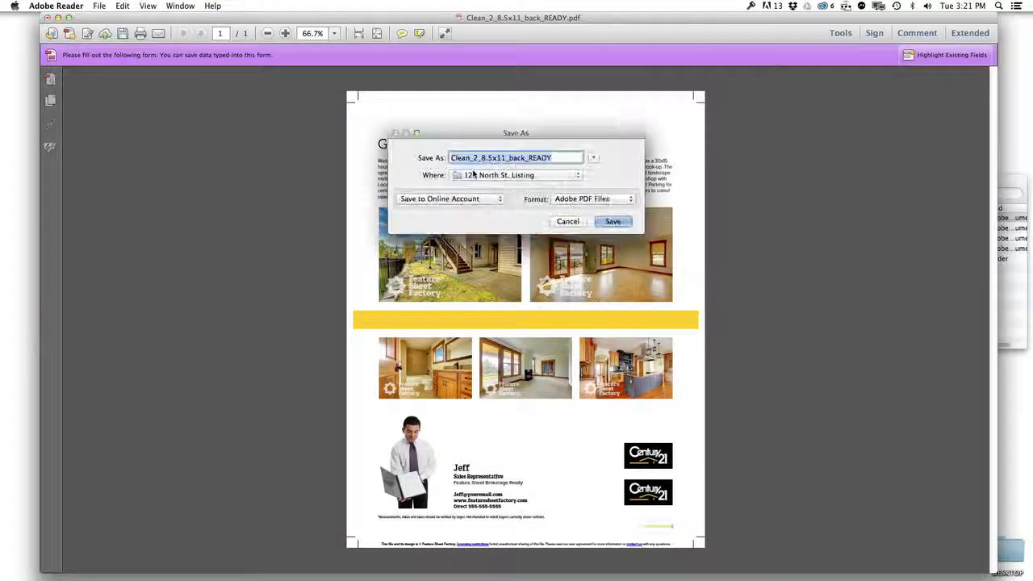
pyautogui.click(523, 158)
pyautogui.moveTo(527, 158); pyautogui.dragTo(555, 158)
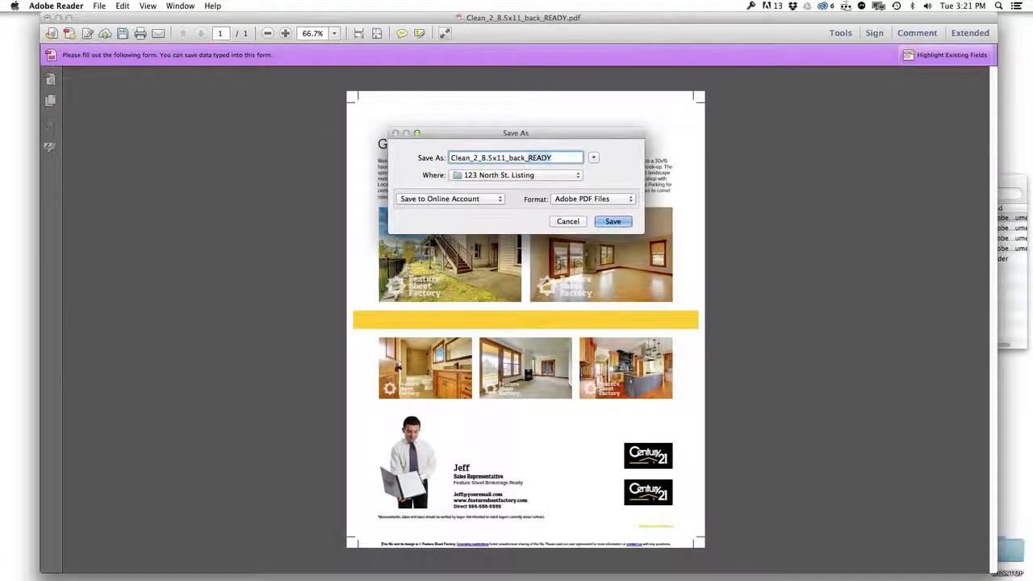
pyautogui.write('2')
pyautogui.press('Return')
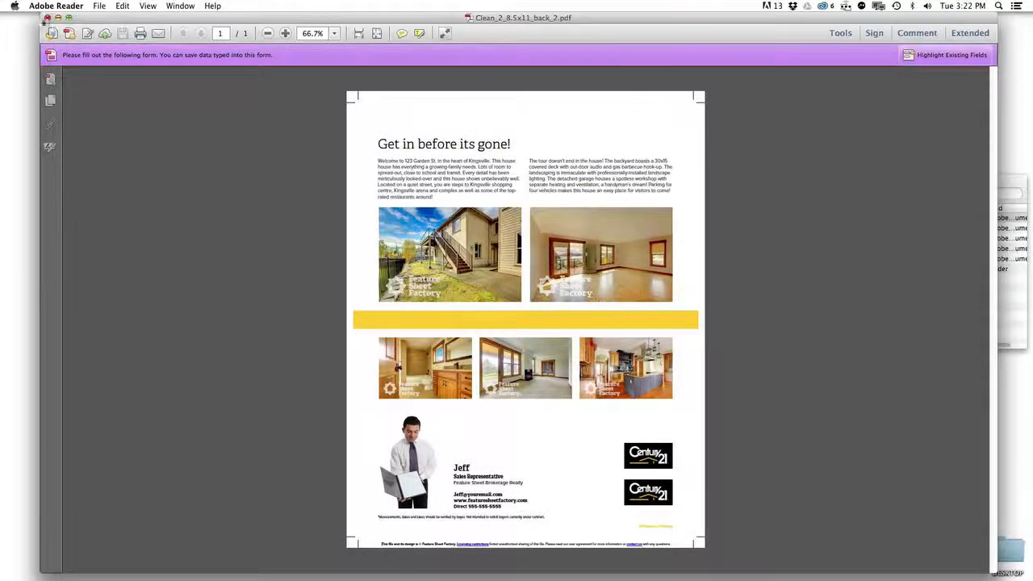
pyautogui.click(56, 5)
pyautogui.click(70, 113)
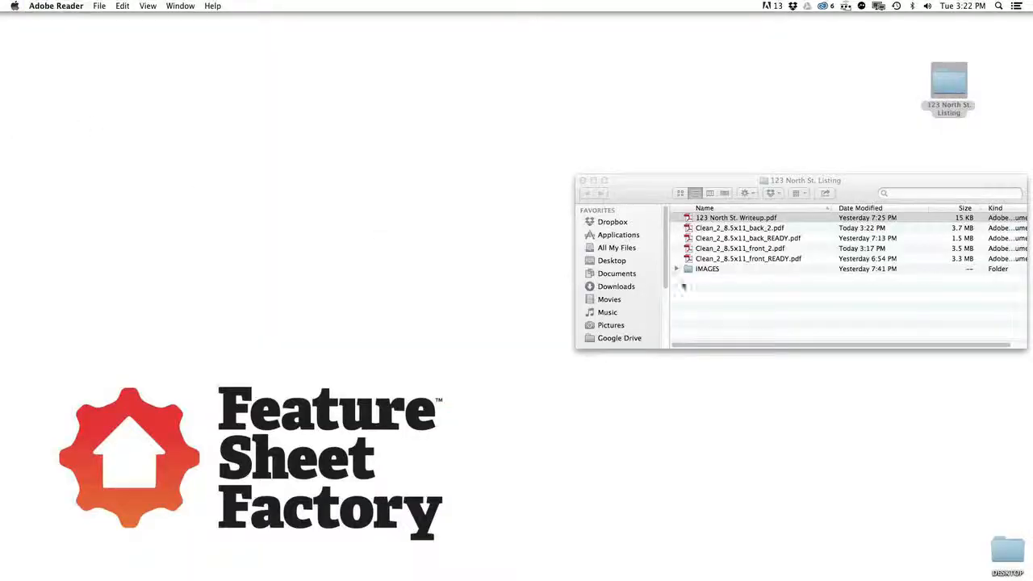
# Step: Center the listing folder window and Quick Look Clean_2_8.5x11_back_2.pdf
pyautogui.click(791, 179)
pyautogui.moveTo(858, 185); pyautogui.dragTo(516, 205)
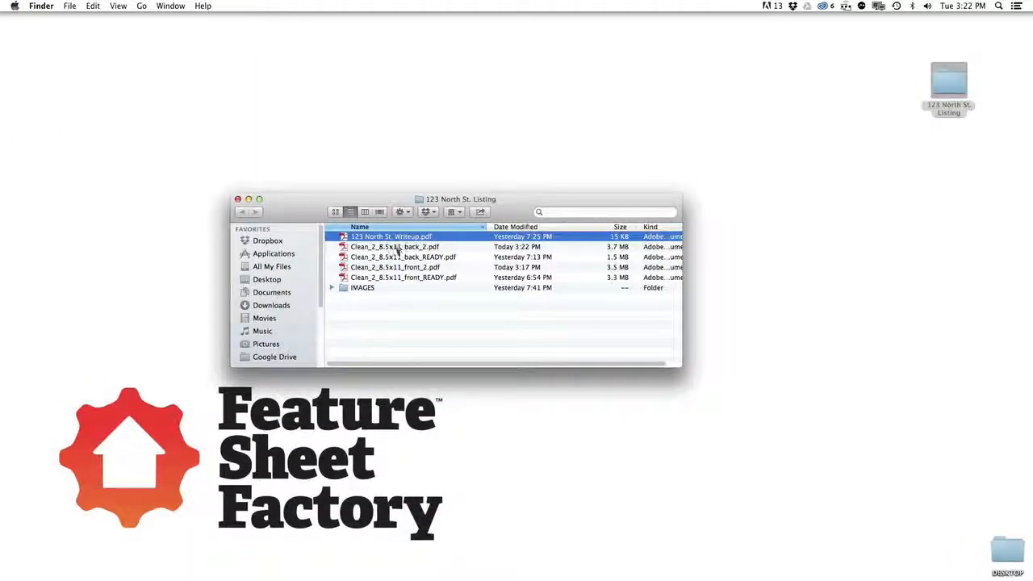
pyautogui.click(444, 248)
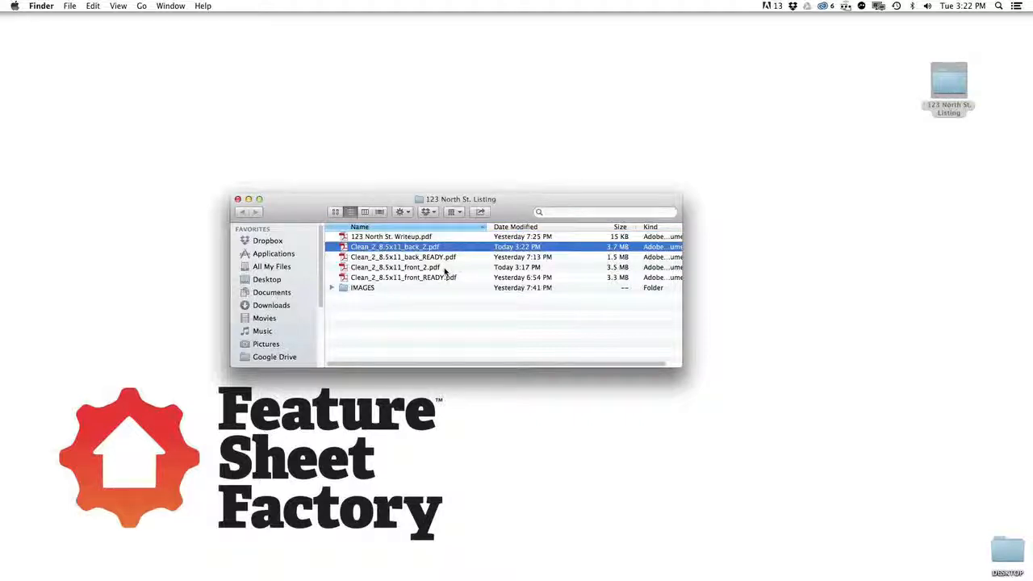
pyautogui.keyDown('super'); pyautogui.click(443, 267); pyautogui.keyUp('super')
pyautogui.click(446, 304)
pyautogui.click(439, 249)
pyautogui.press('space')
# Step: Preview Clean_2_8.5x11_front_2.pdf, then close the 123 North St. Listing folder window
pyautogui.press('space')
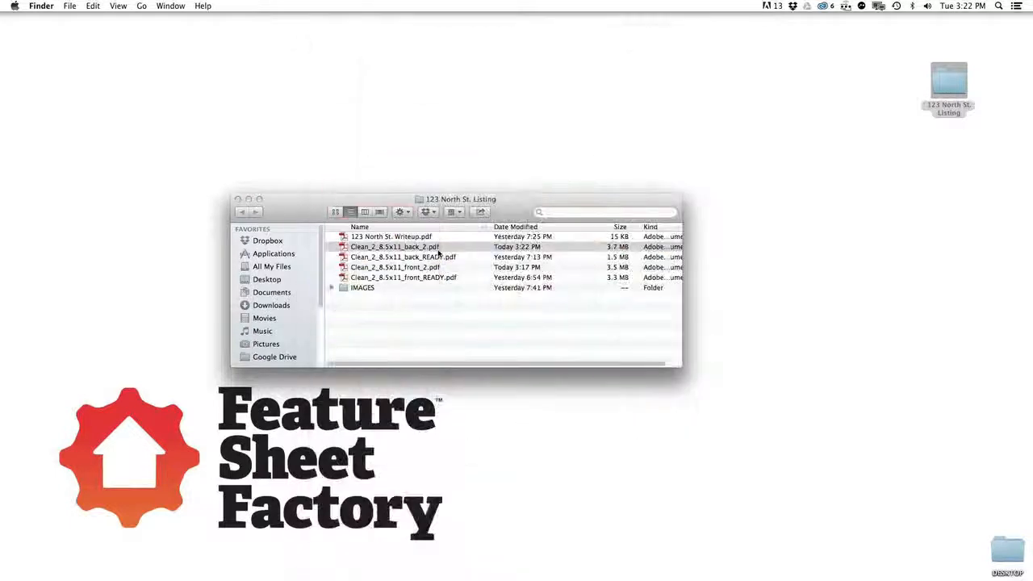
pyautogui.click(433, 269)
pyautogui.press('space')
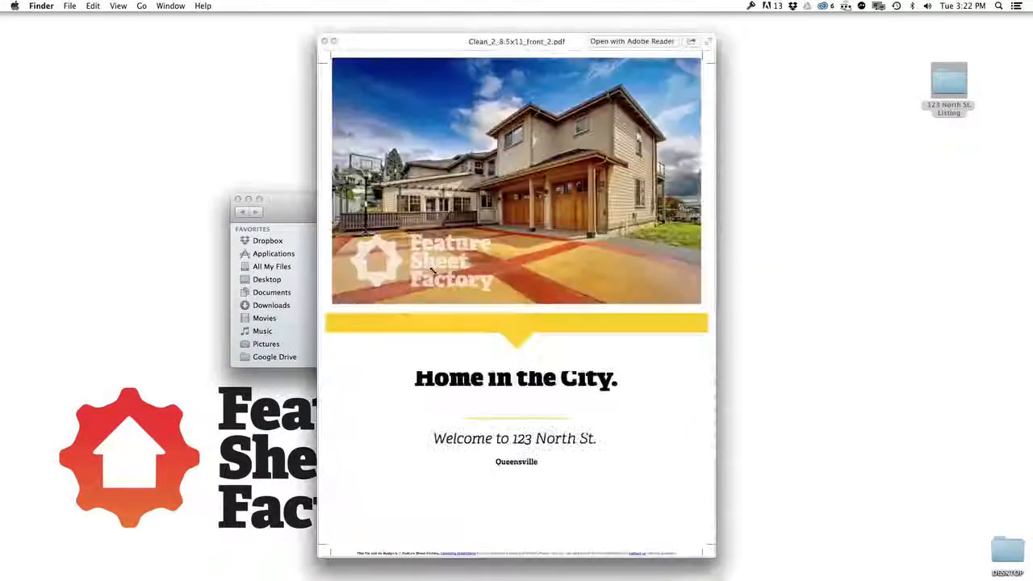
pyautogui.press('space')
pyautogui.click(474, 301)
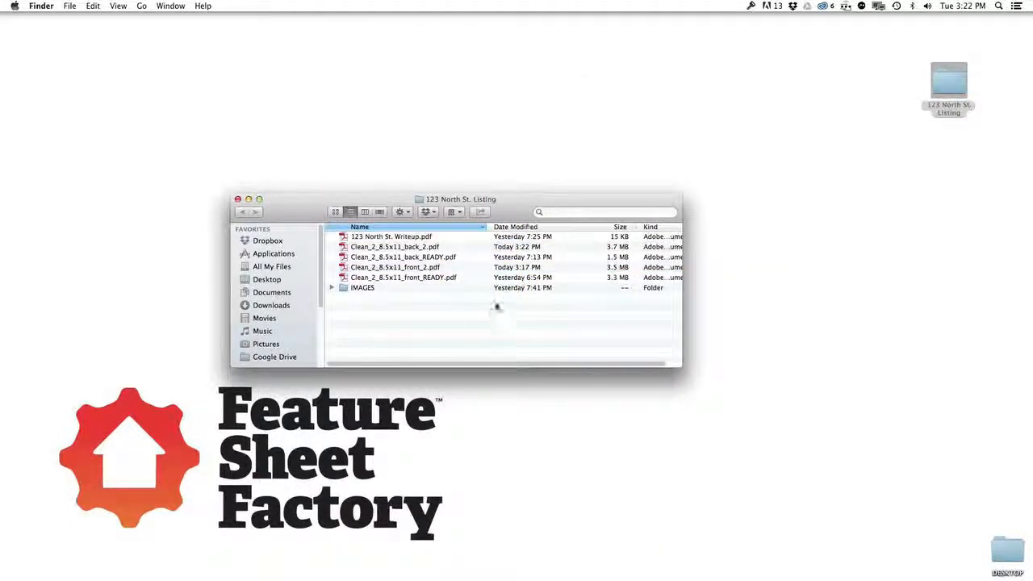
pyautogui.click(237, 199)
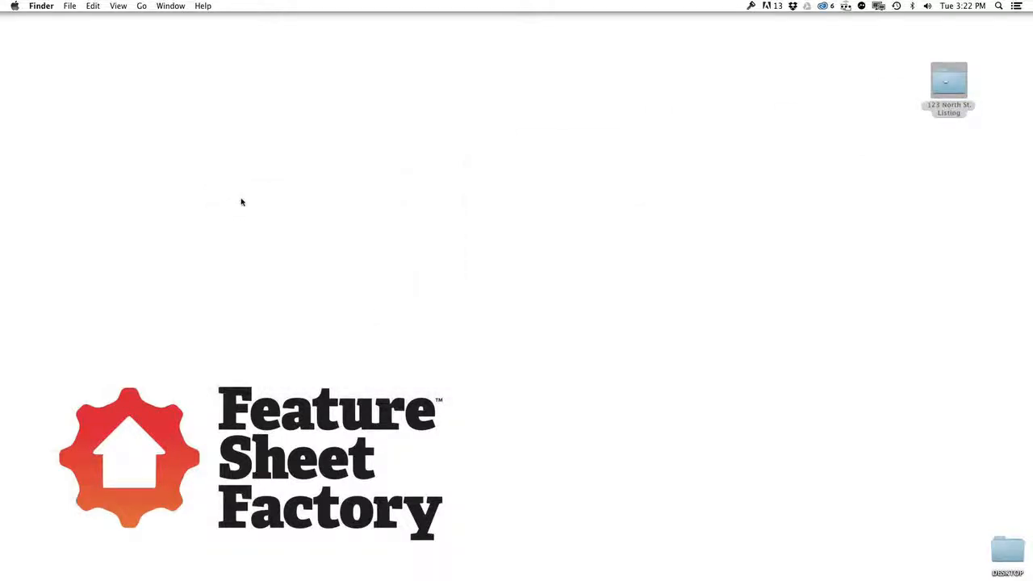
pyautogui.click(407, 244)
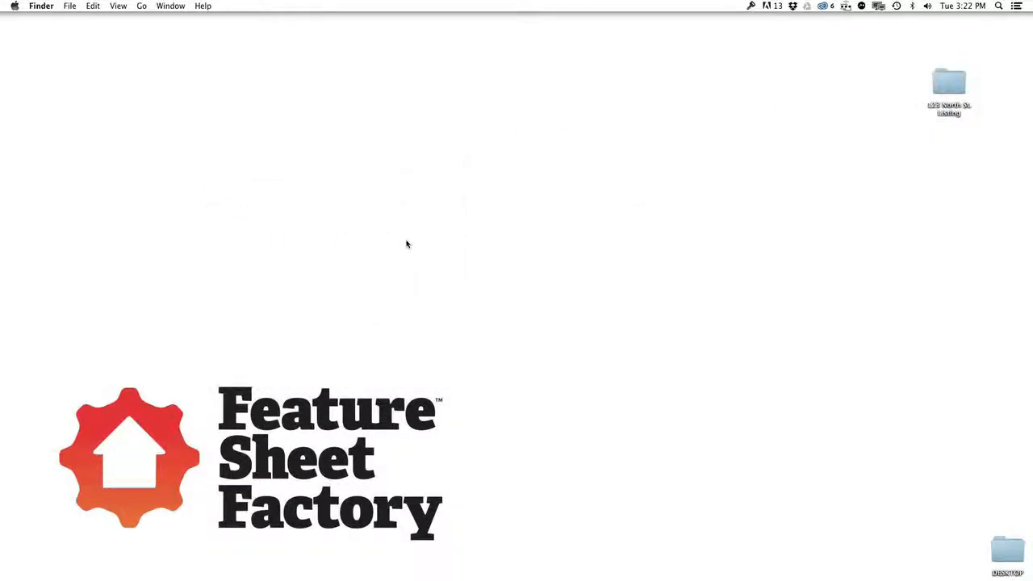